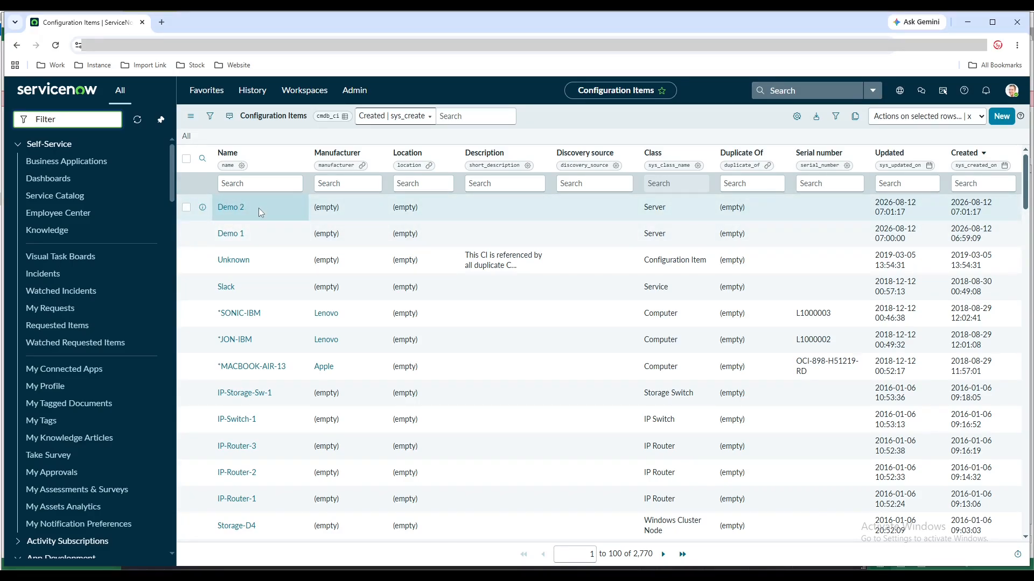
# Switch to the servicenow_cmdb_new workbook in Excel and copy the serial number SN00012 of item ci-012
pyautogui.click(462, 575)
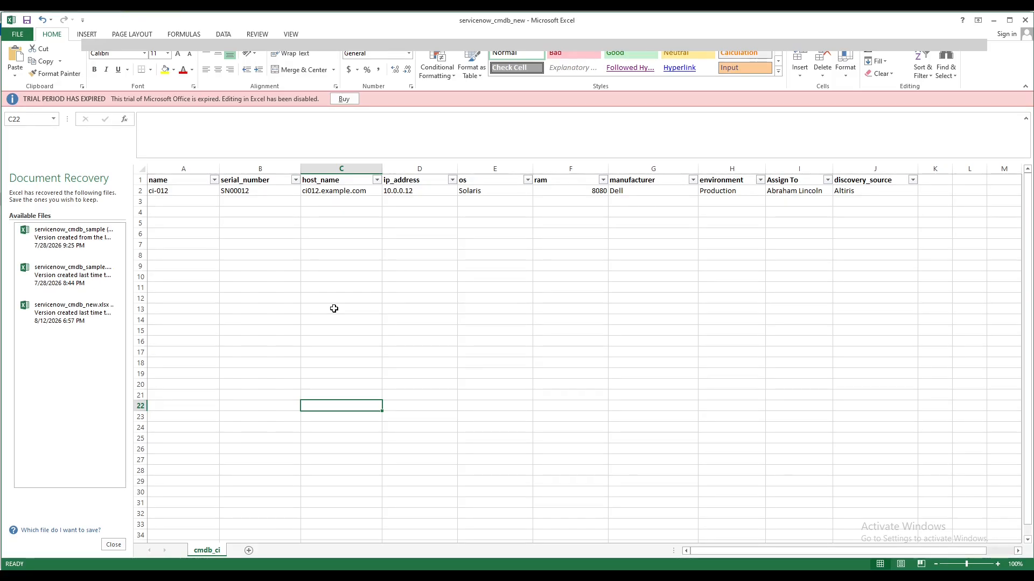
pyautogui.click(360, 575)
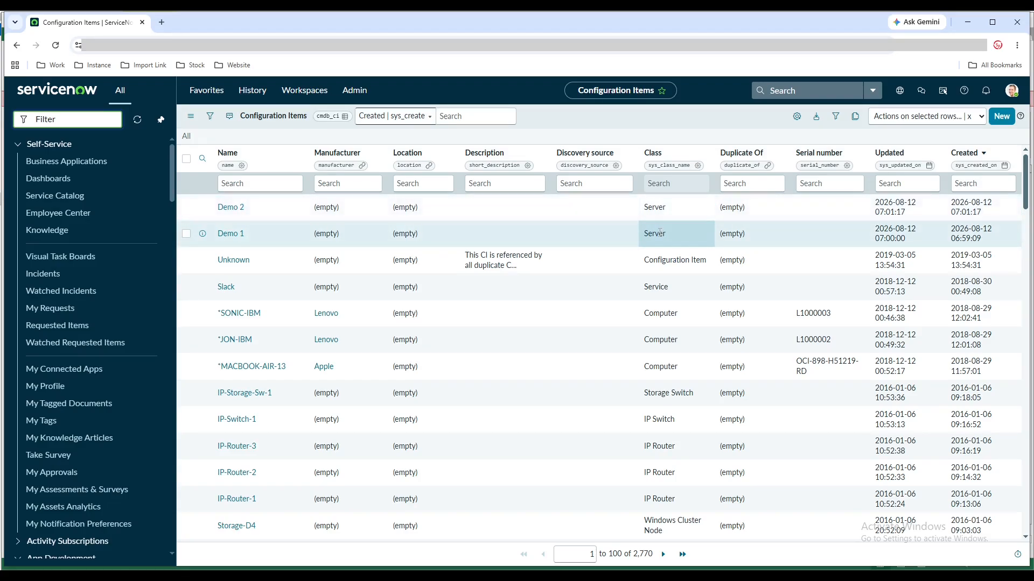
pyautogui.click(295, 575)
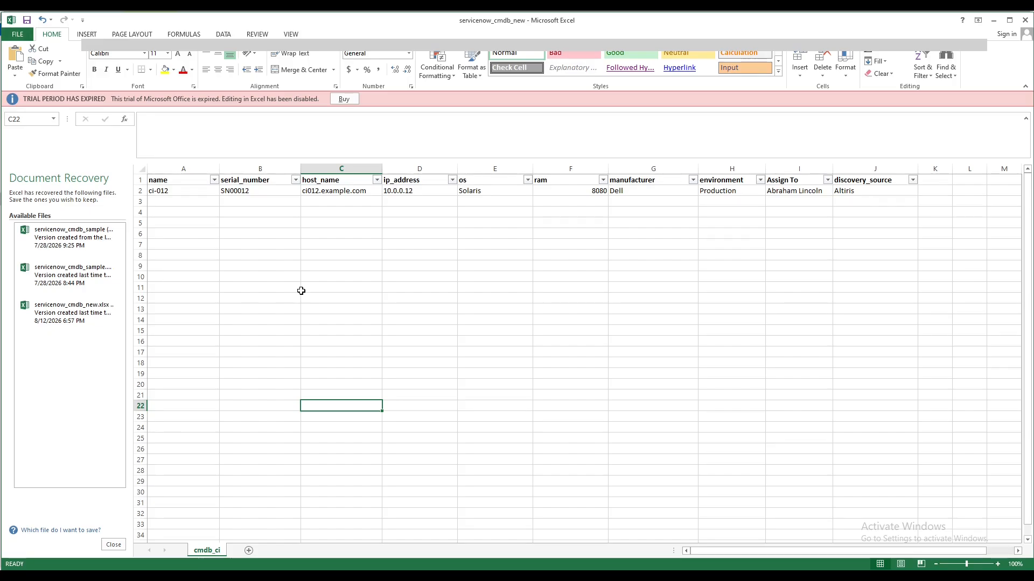
pyautogui.click(260, 191)
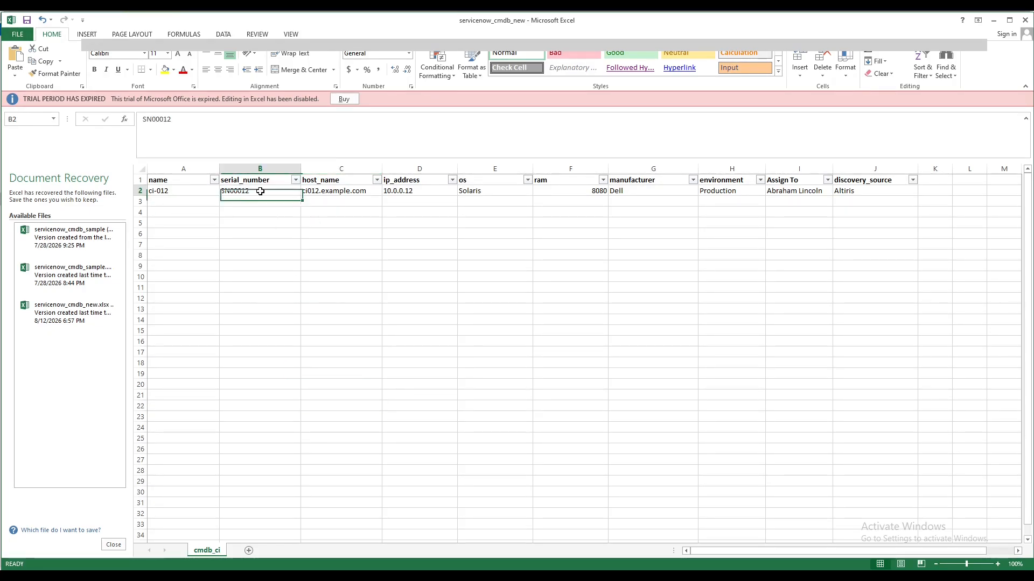
pyautogui.hotkey('ctrl', 'c')
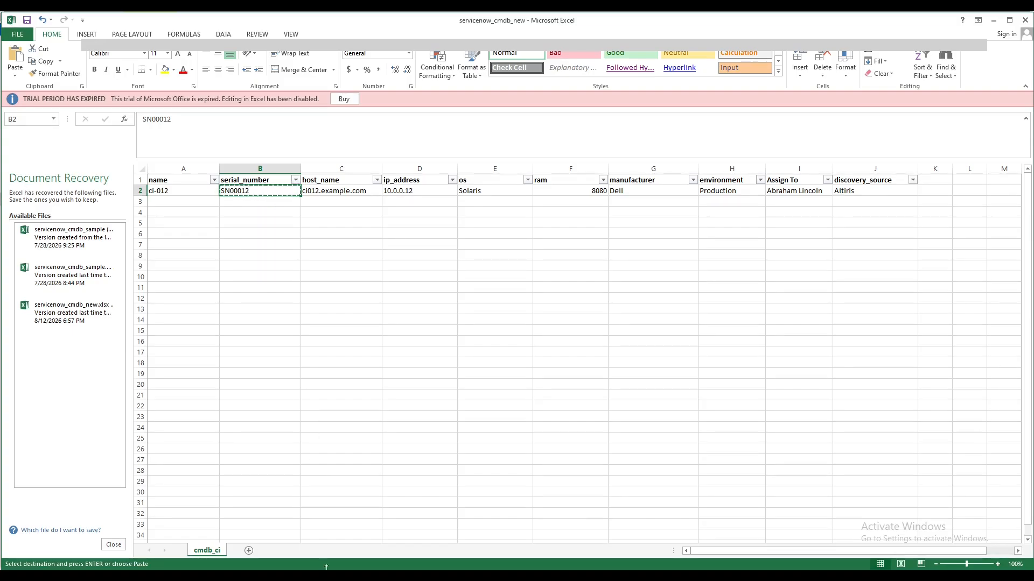
# Switch to ServiceNow, set the serial number of both Demo 2 and Demo 1 to SN00012, and show only records matching it
pyautogui.hotkey('alt', 'Tab')
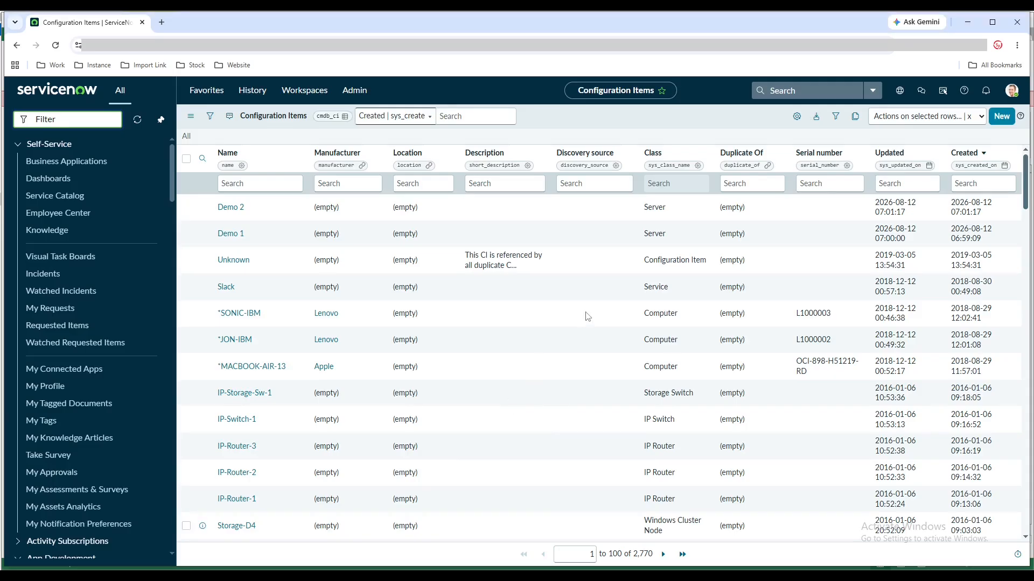
pyautogui.doubleClick(812, 209)
pyautogui.hotkey('shift', 'Down')
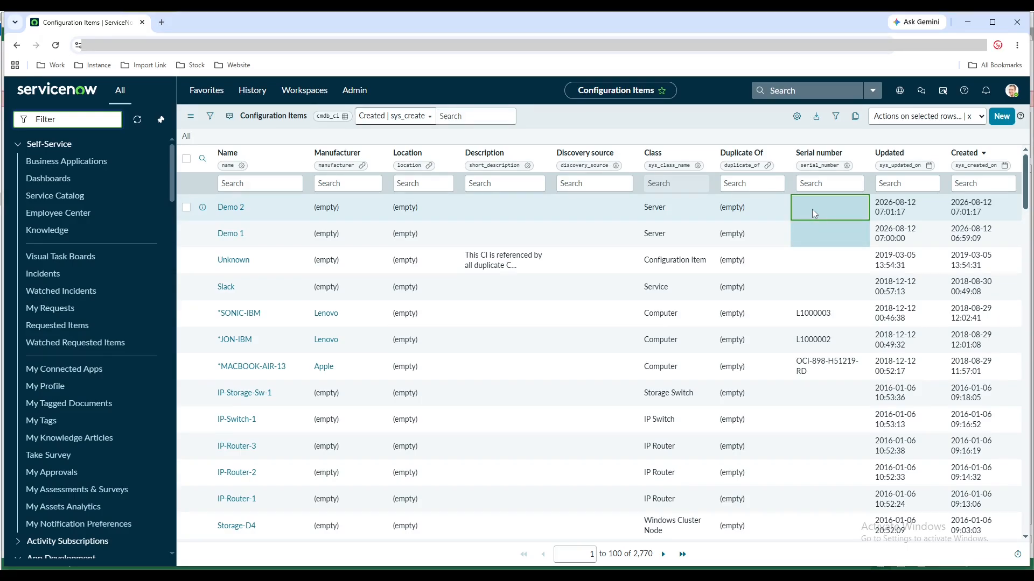
pyautogui.press('Return')
pyautogui.write('SN00012')
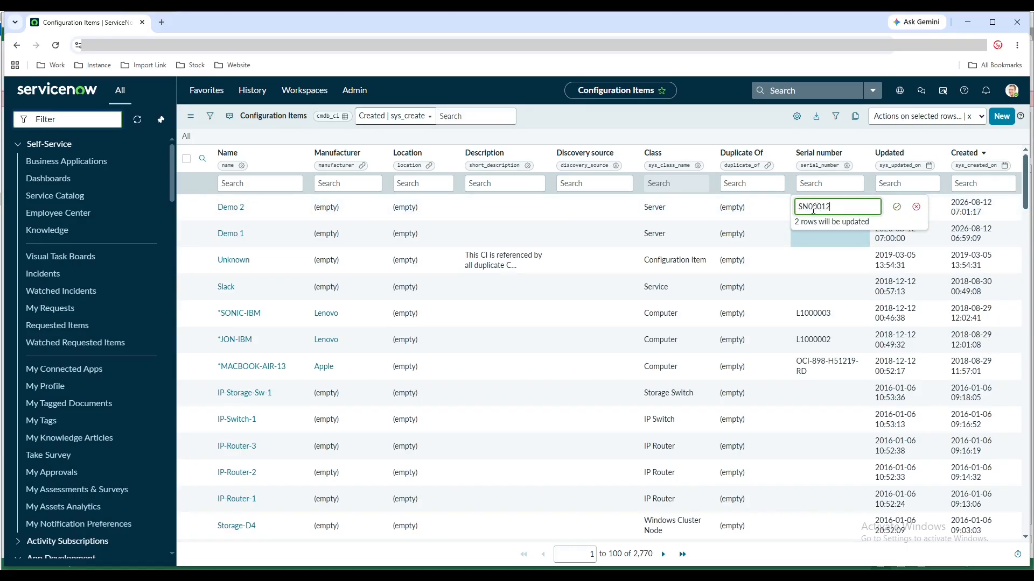
pyautogui.click(896, 206)
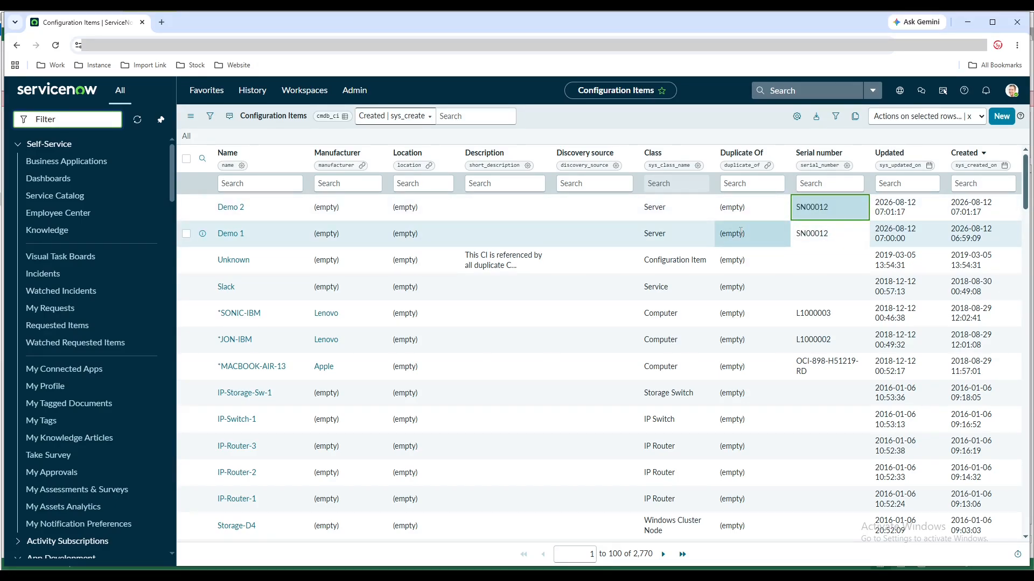
pyautogui.rightClick(825, 209)
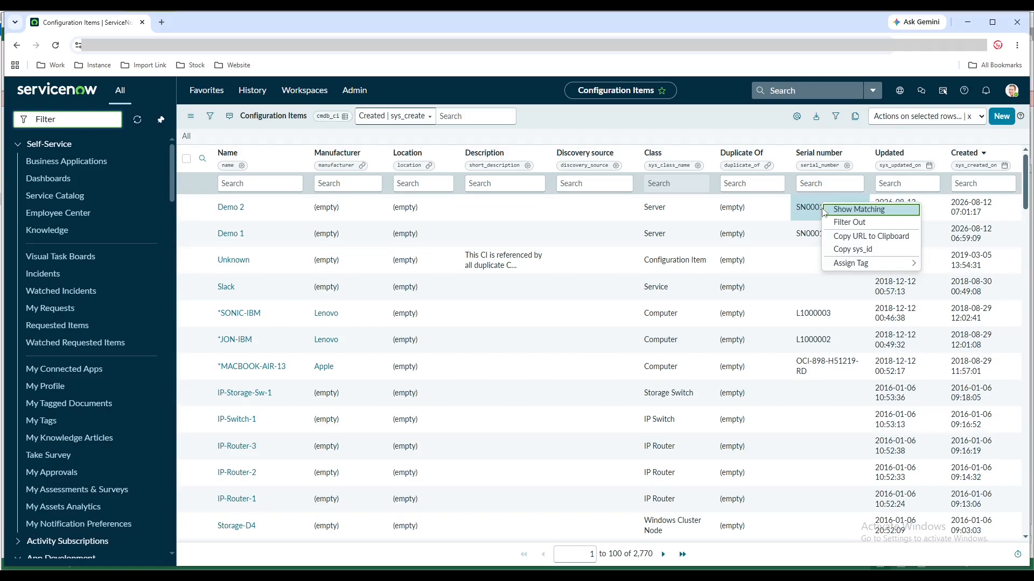
pyautogui.click(829, 209)
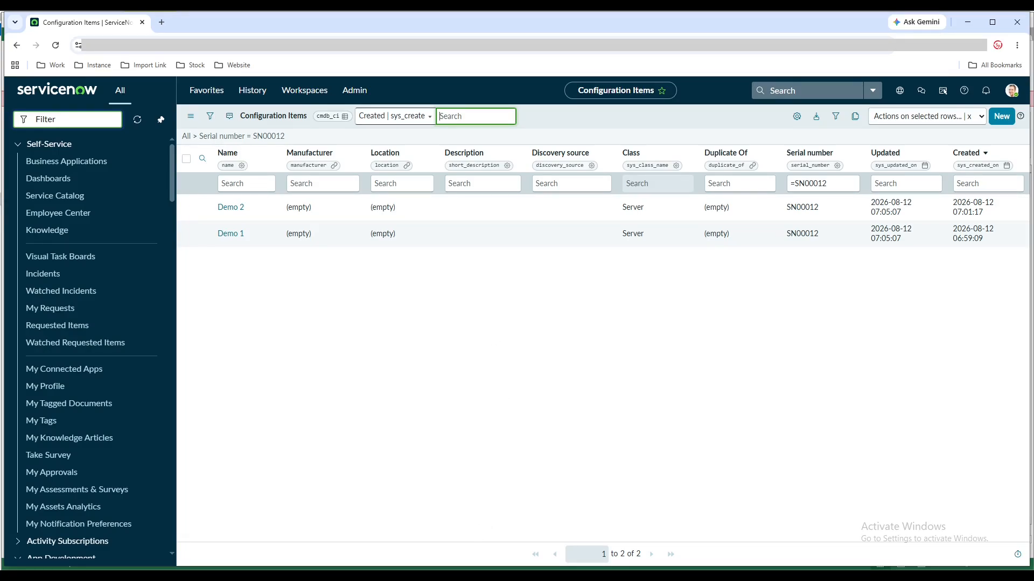
# Switch to the Excel workbook, clear the pending copy, and examine the ci-012 row starting from its name
pyautogui.hotkey('alt', 'Tab')
pyautogui.click(438, 397)
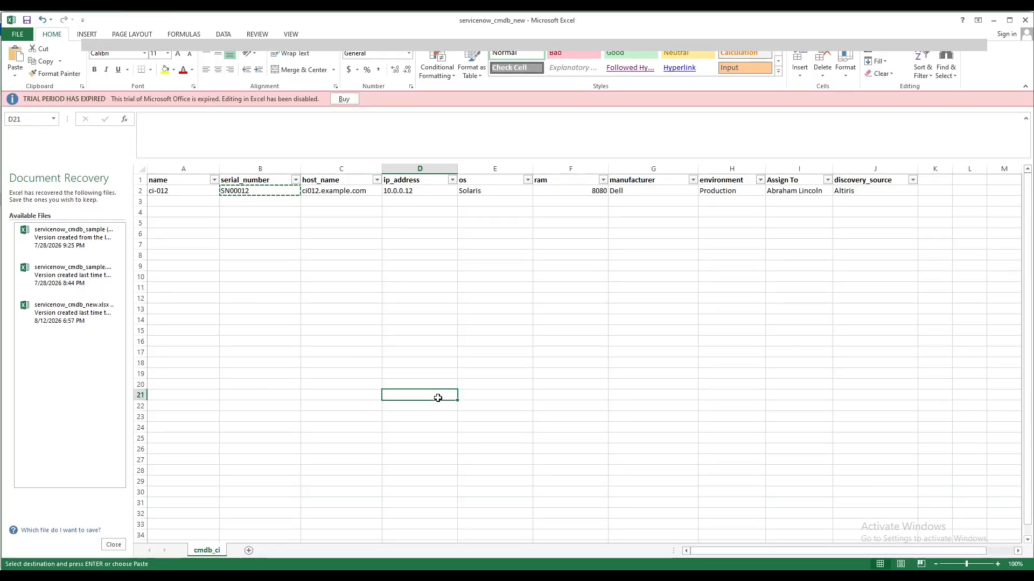
pyautogui.press('Escape')
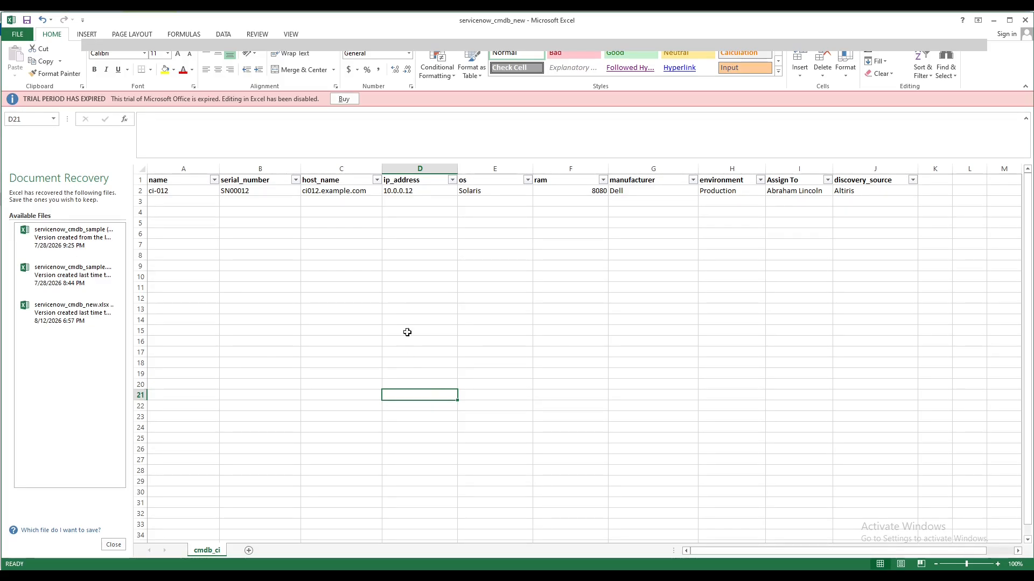
pyautogui.click(189, 192)
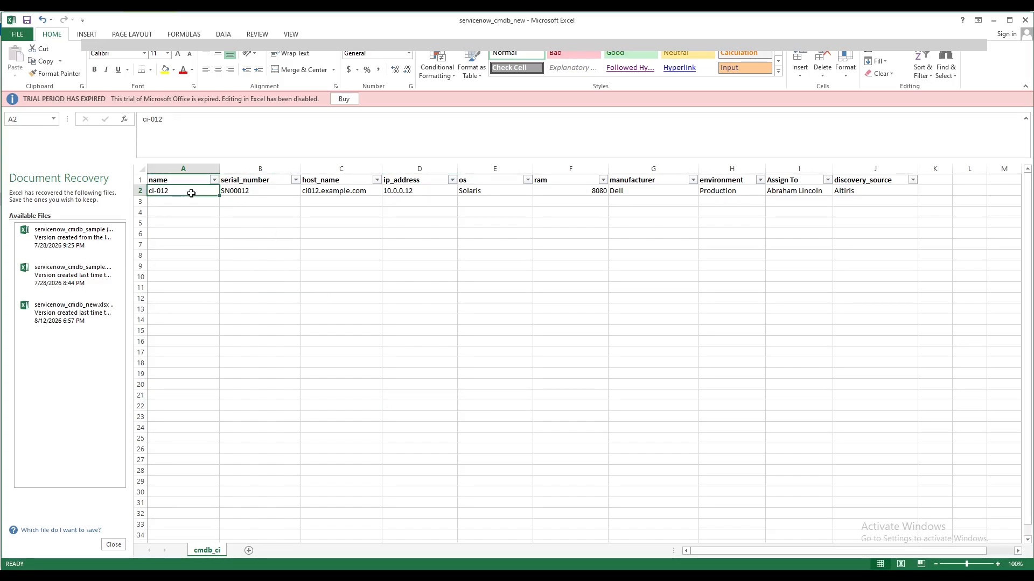
# Switch to ServiceNow, find Data Sources under System Import Sets, and open the CMDB Data Import data source
pyautogui.moveTo(355, 576)
pyautogui.click(350, 519)
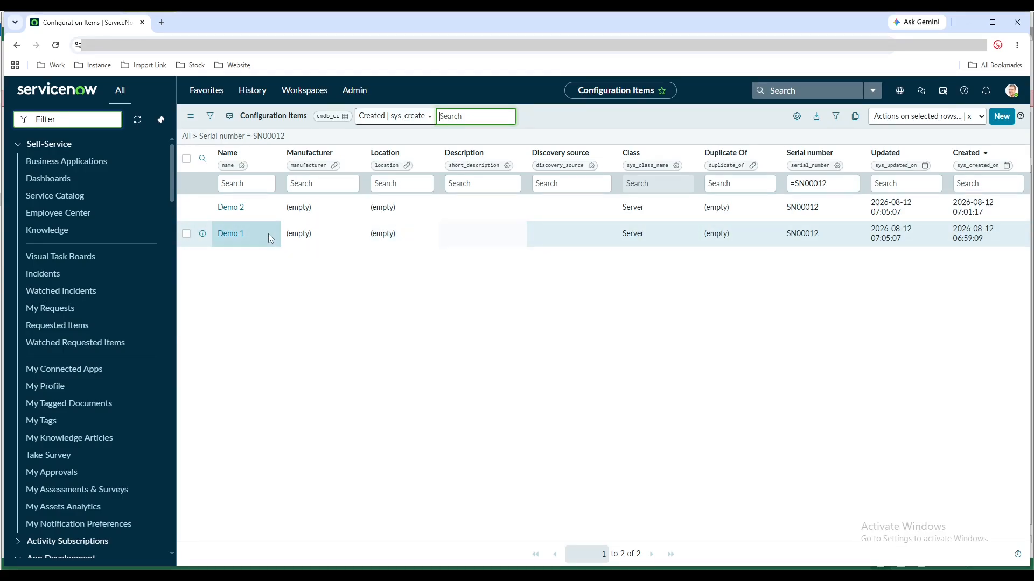
pyautogui.click(113, 118)
pyautogui.write('data')
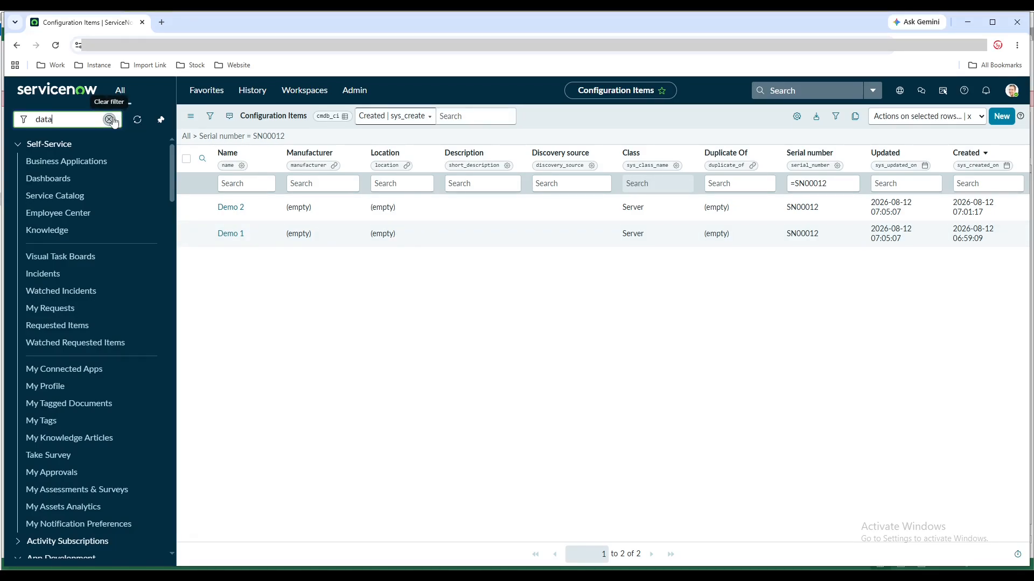
pyautogui.write(' sourc')
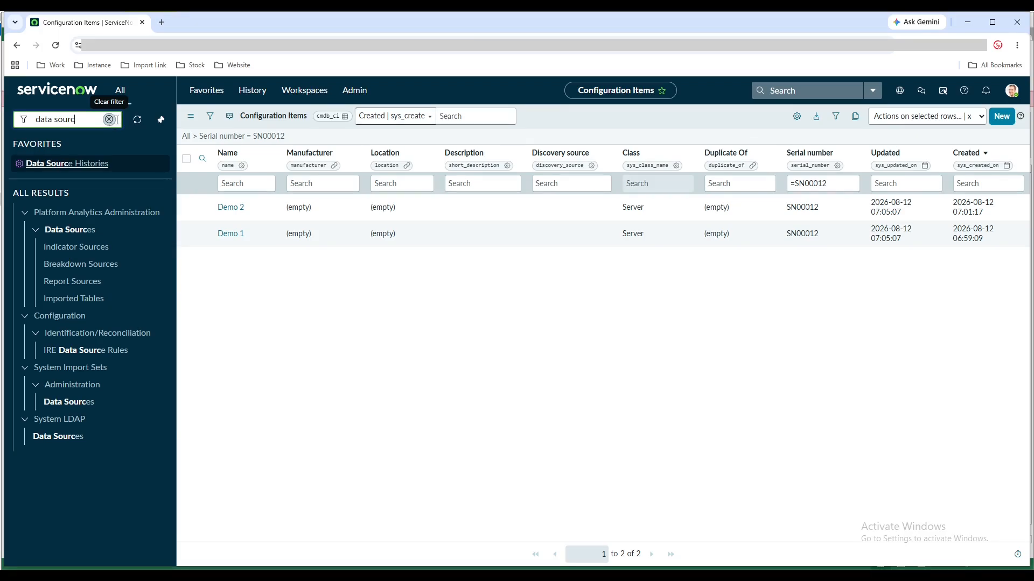
pyautogui.keyDown('ctrl'); pyautogui.click(72, 402); pyautogui.keyUp('ctrl')
pyautogui.click(193, 24)
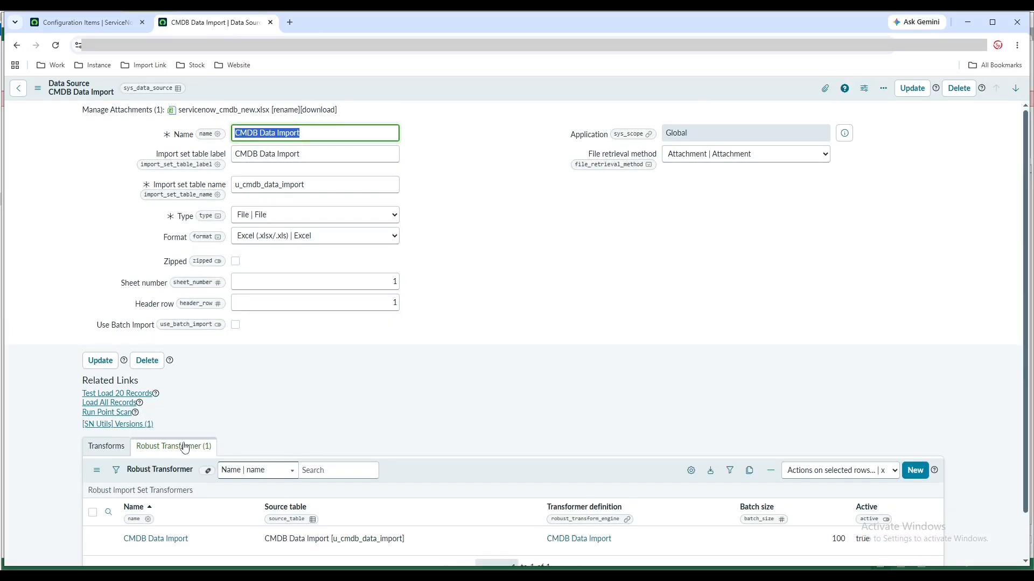
# Compare the Demo 1 and Demo 2 configuration items with the ci-012 row in the Excel workbook
pyautogui.click(108, 25)
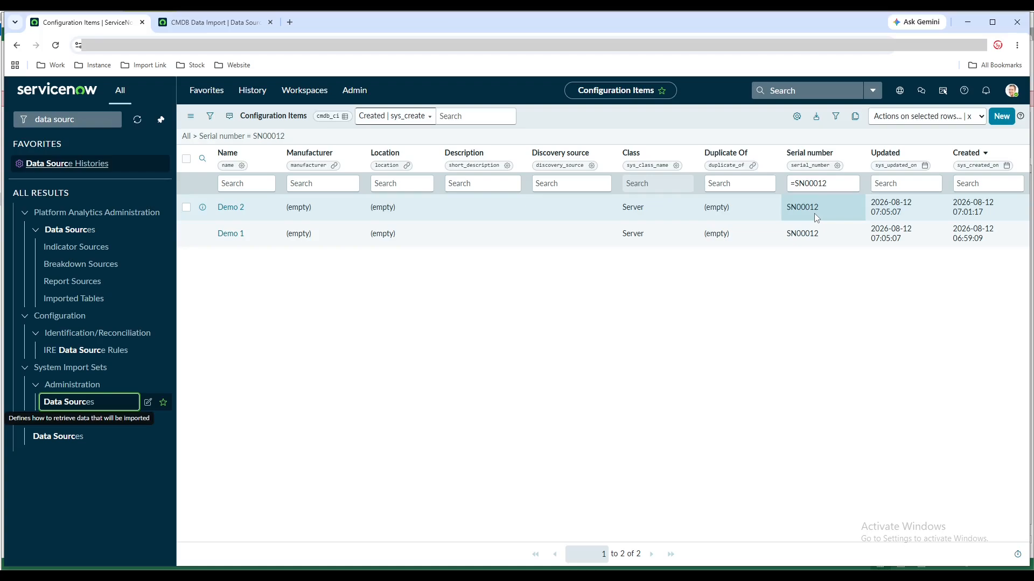
pyautogui.click(427, 576)
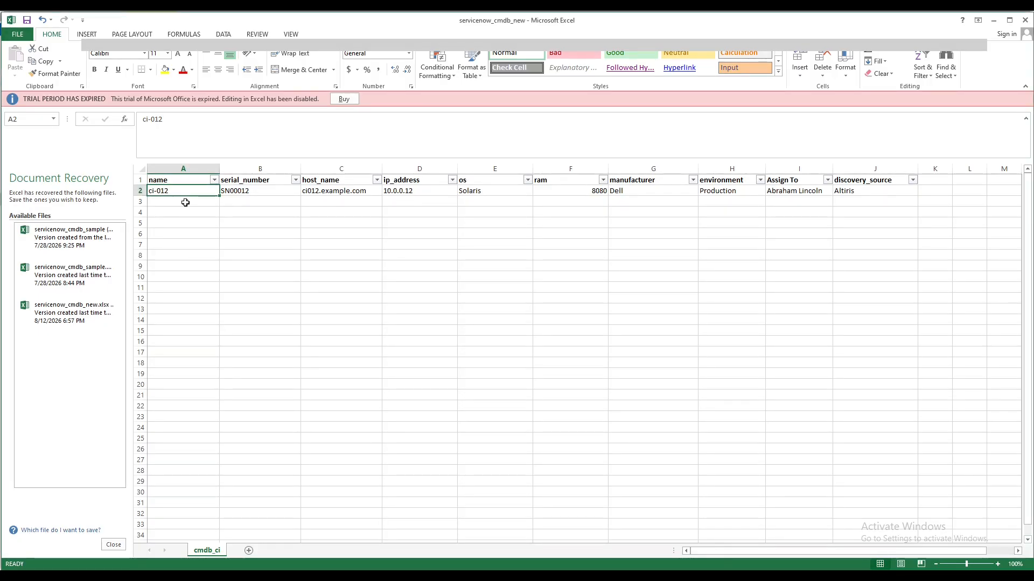
pyautogui.hotkey('alt', 'Tab')
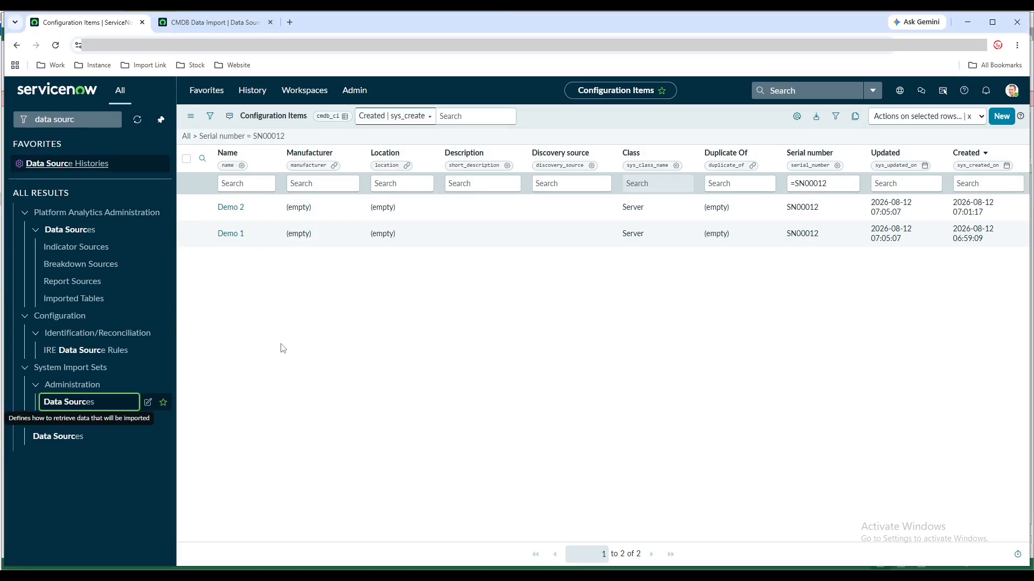
pyautogui.doubleClick(251, 229)
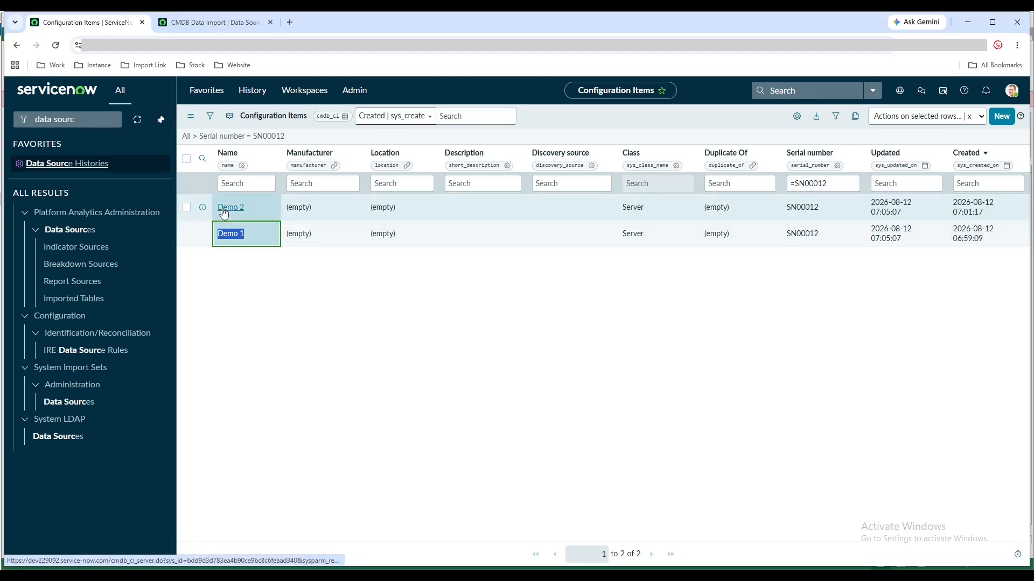
pyautogui.click(187, 207)
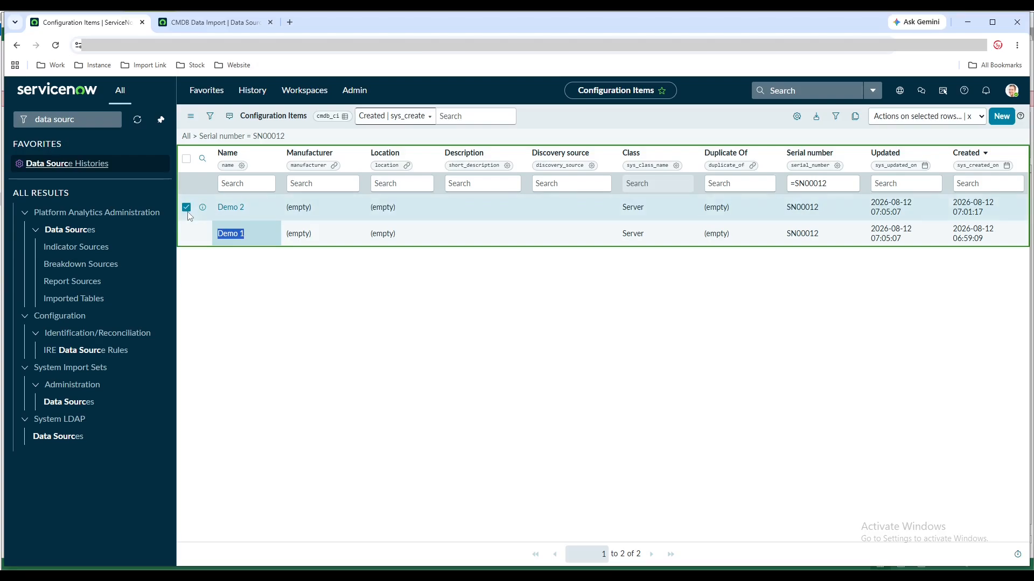
pyautogui.click(263, 291)
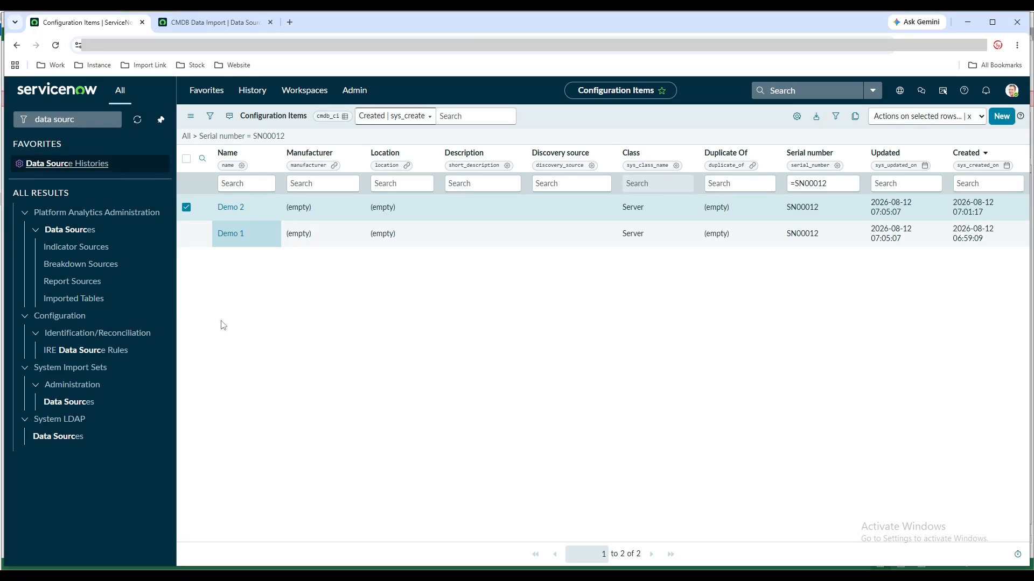
# Load all records of the CMDB Data Import data source and open the Run Robust Transform page for them
pyautogui.click(189, 25)
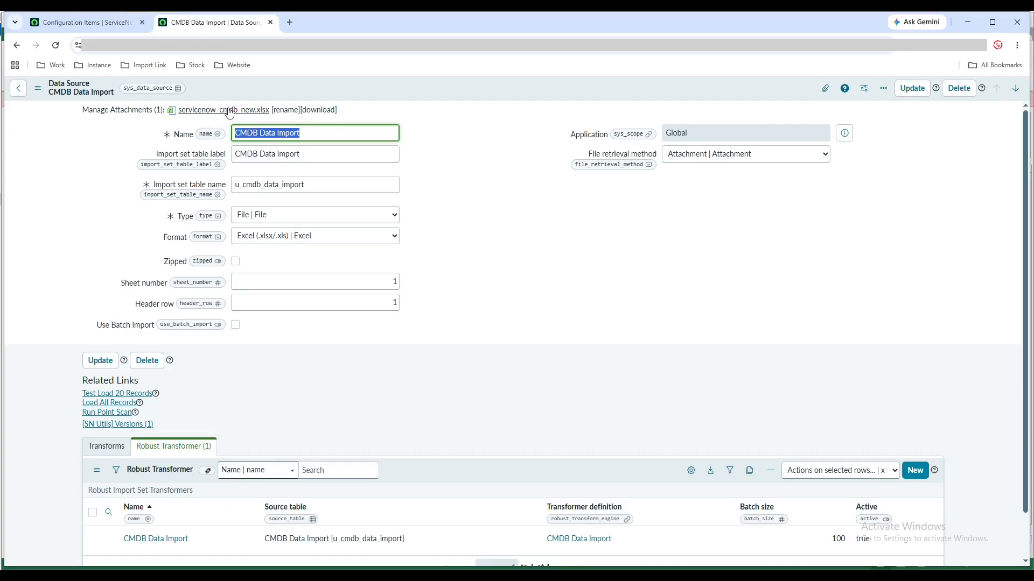
pyautogui.click(450, 575)
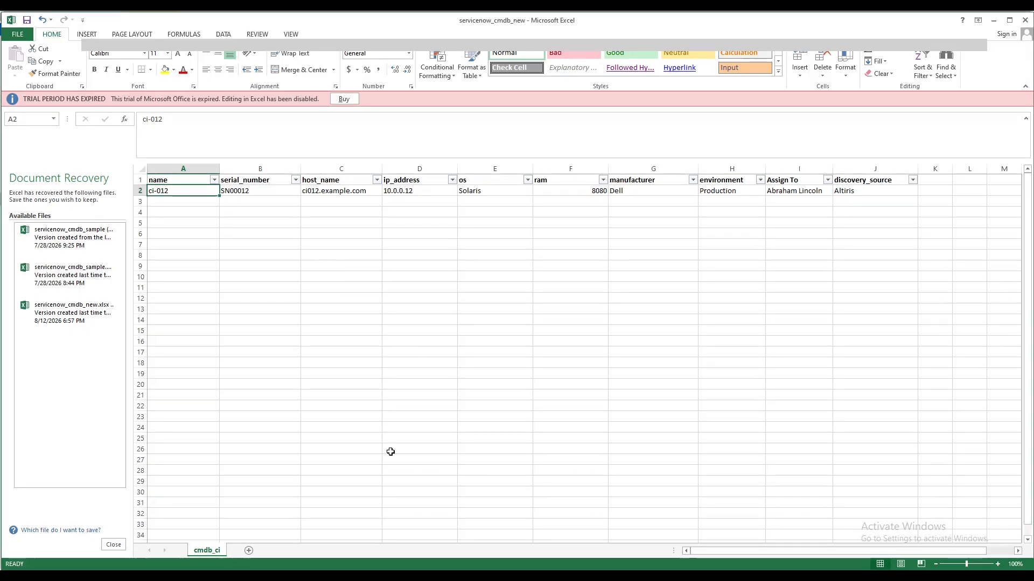
pyautogui.click(405, 575)
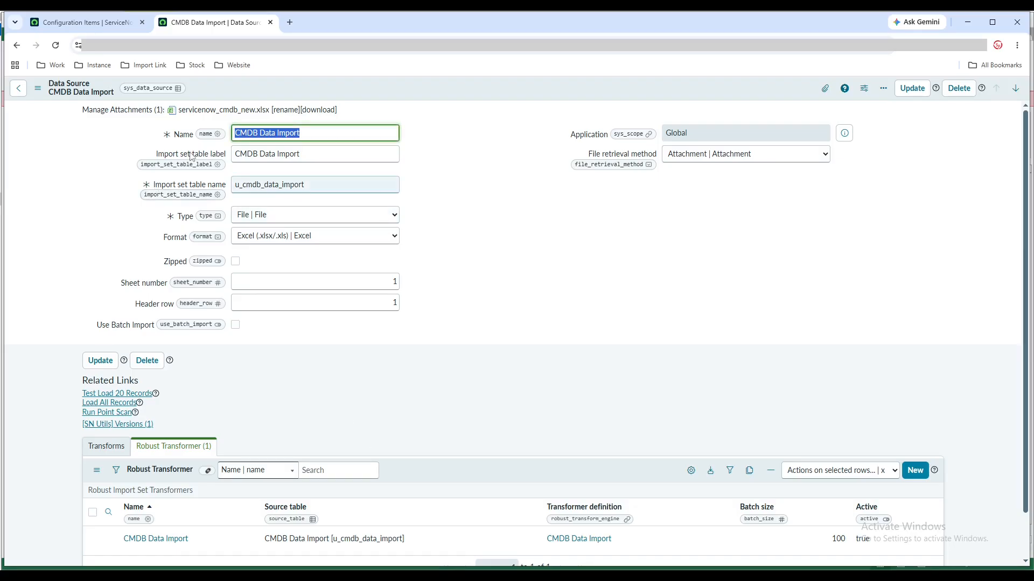
pyautogui.click(131, 112)
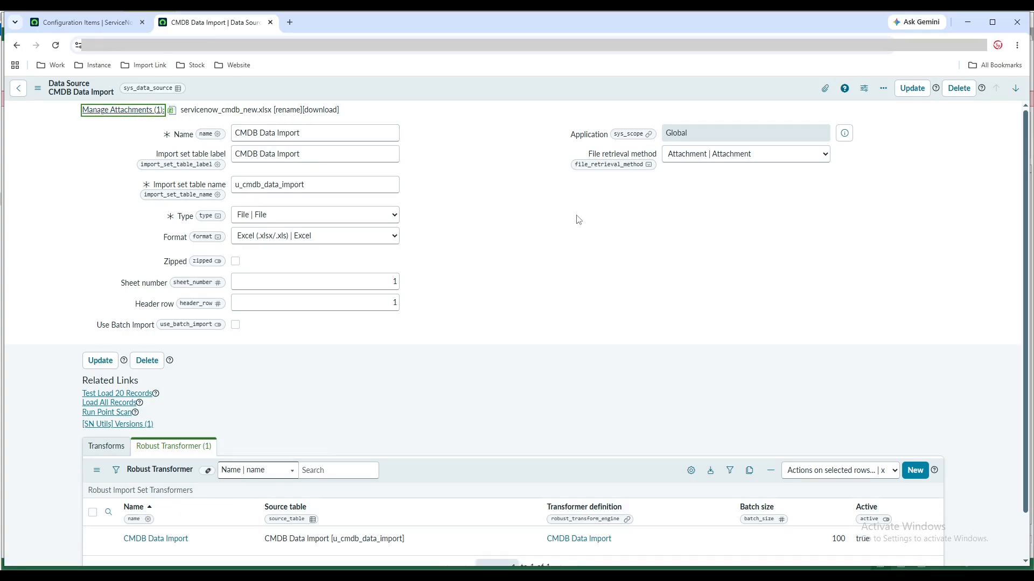
pyautogui.click(110, 406)
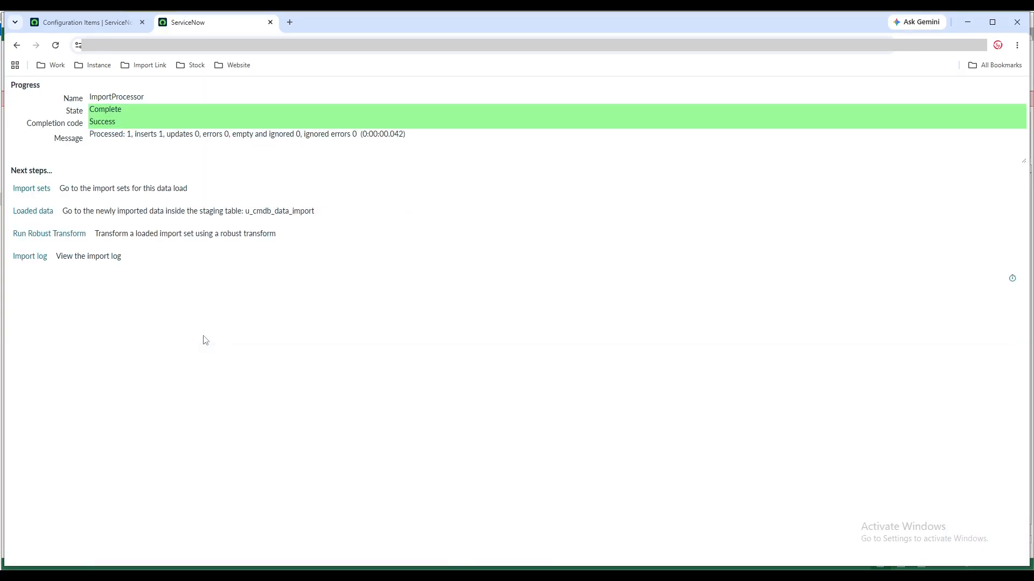
pyautogui.click(63, 240)
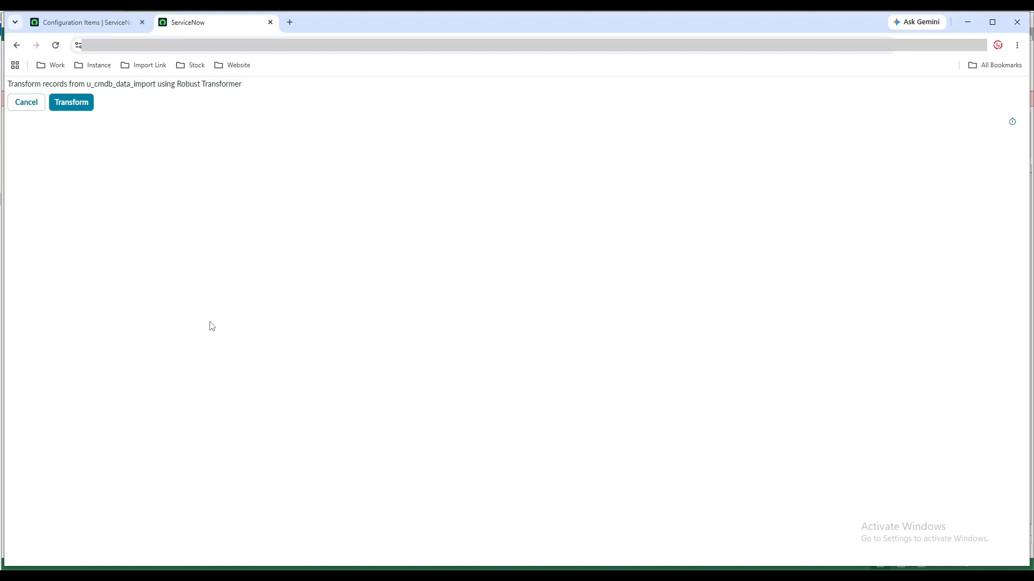
# Review Demo 1 and Demo 2 in the Configuration Items list and open the CMDB Workspace
pyautogui.click(90, 24)
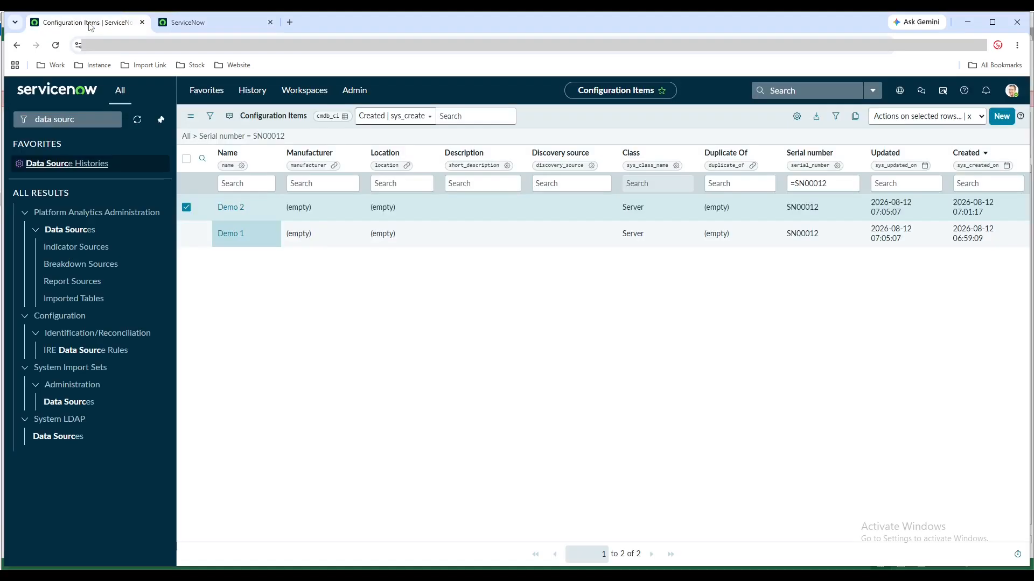
pyautogui.doubleClick(253, 237)
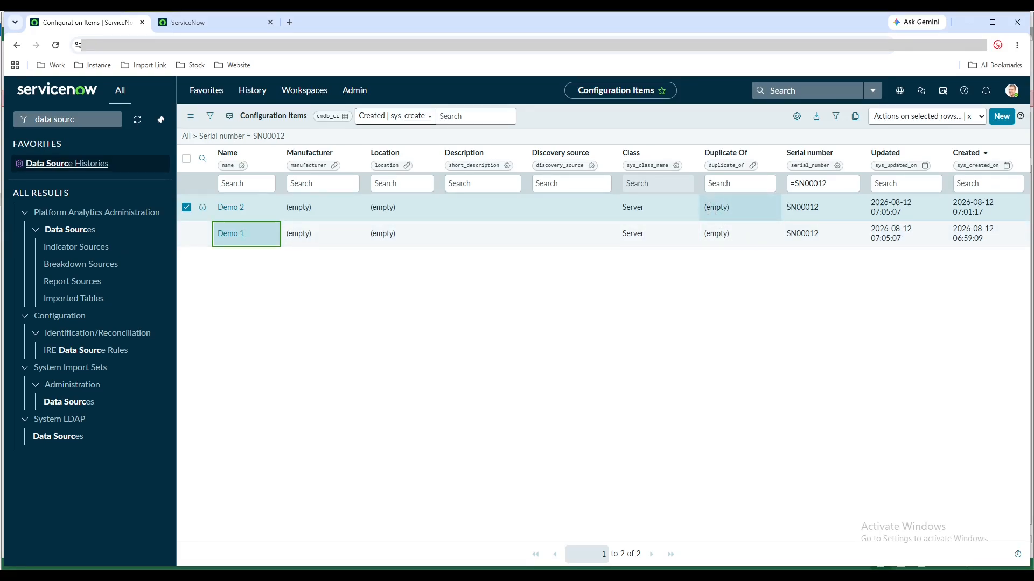
pyautogui.click(431, 372)
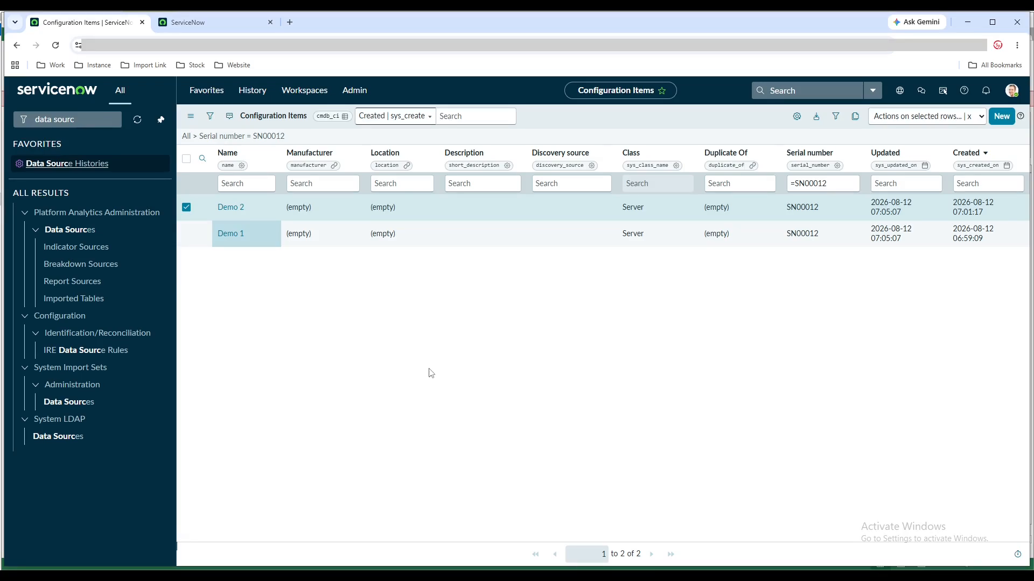
pyautogui.click(291, 97)
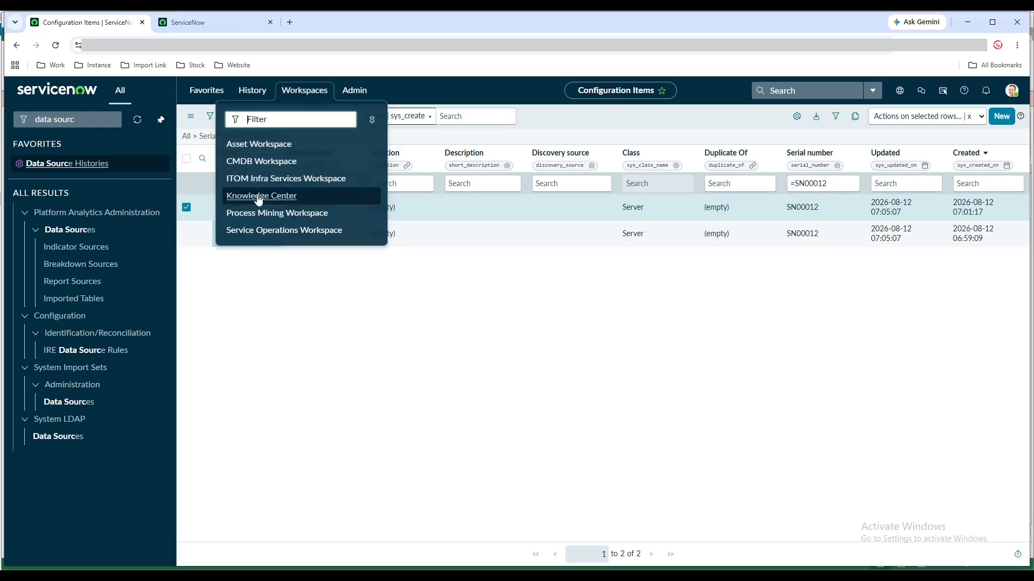
pyautogui.click(252, 163)
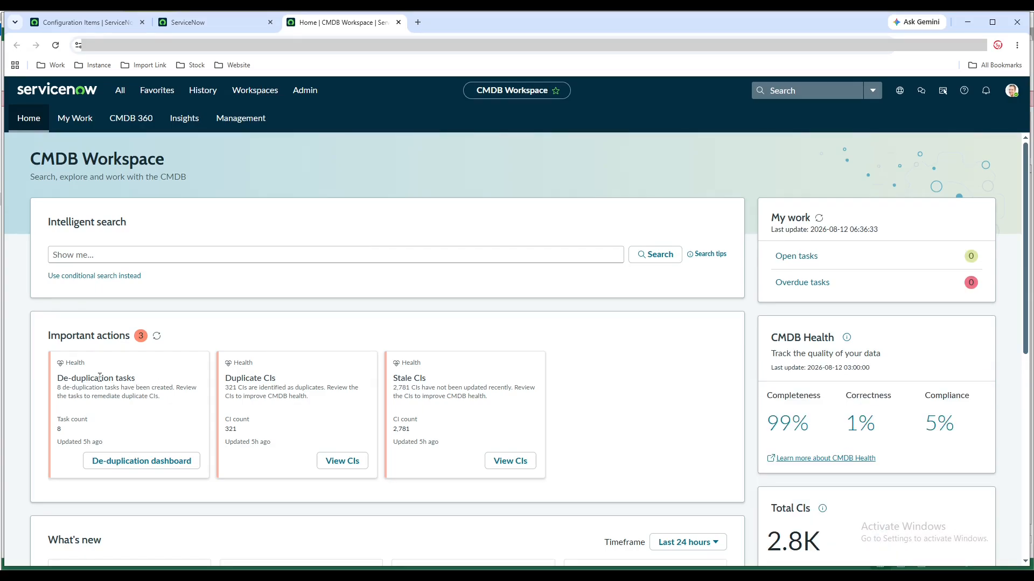
# Run the robust transform on the CMDB Data Import records and review Demo 1 and Demo 2 in the Configuration Items list
pyautogui.click(114, 22)
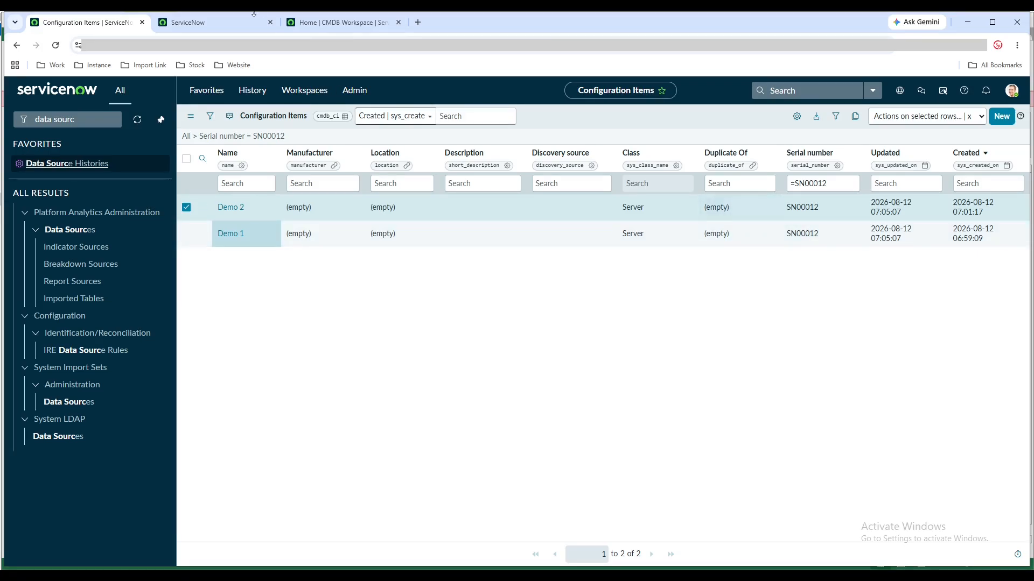
pyautogui.click(243, 25)
pyautogui.click(63, 111)
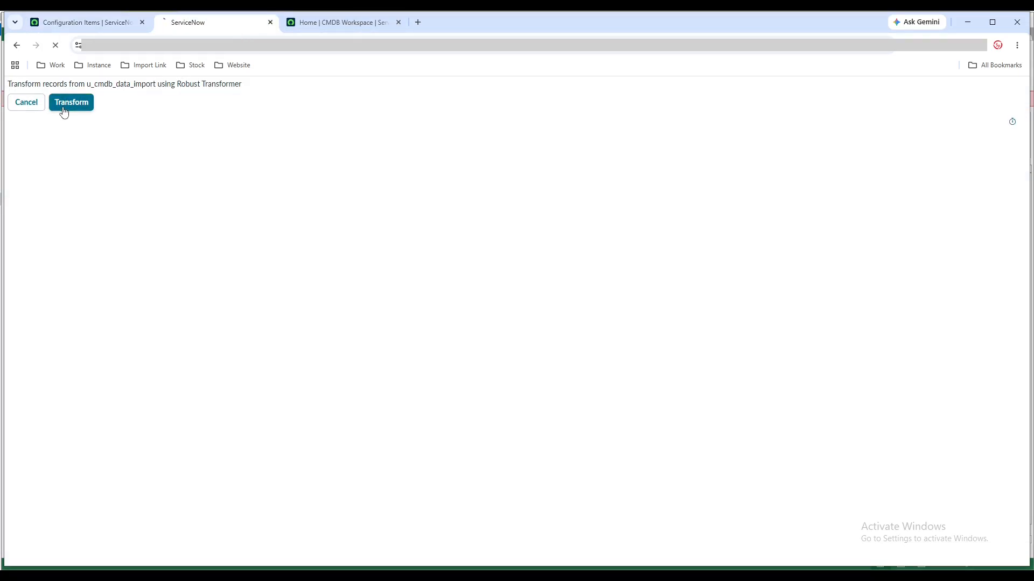
pyautogui.click(111, 23)
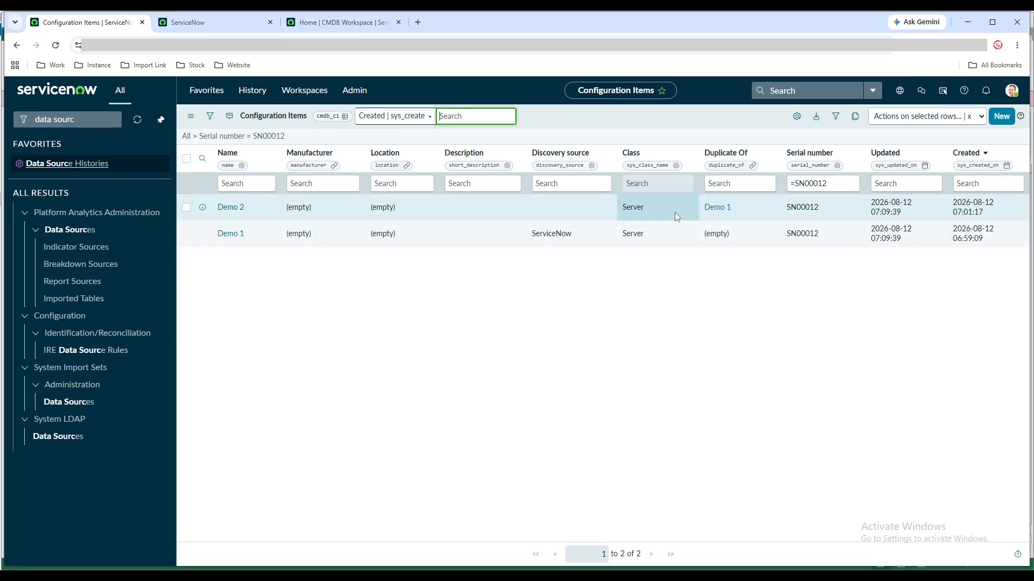
pyautogui.click(337, 298)
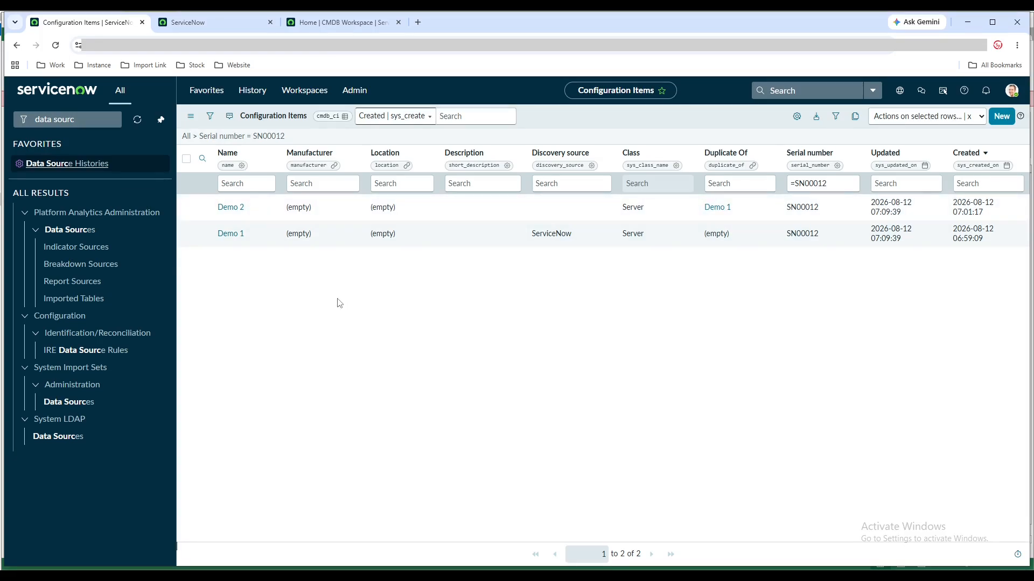
# From the CMDB Workspace de-duplication dashboard, open de-duplication task DUP0001013 and view its duplicate audit results
pyautogui.click(286, 26)
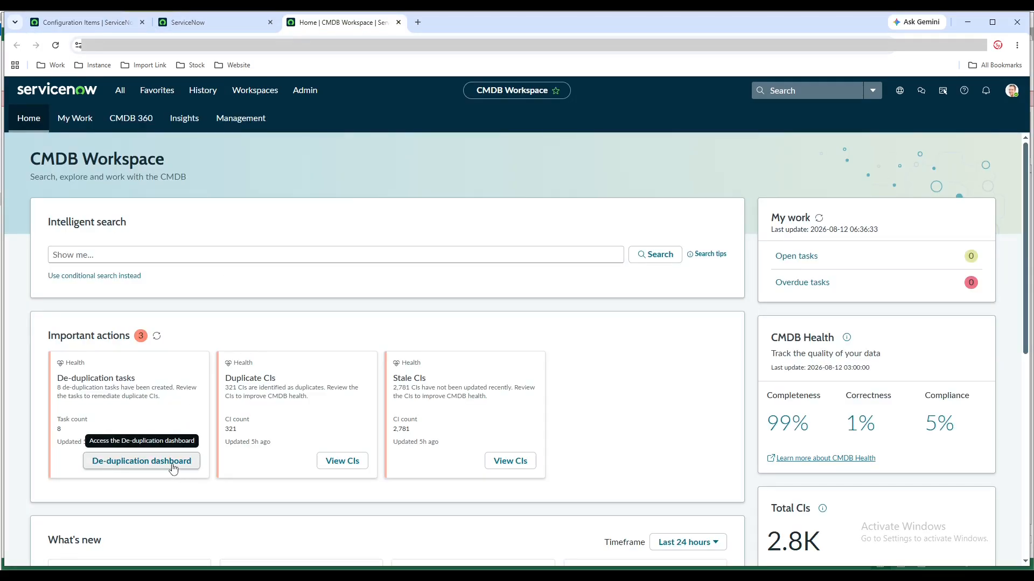
pyautogui.click(173, 468)
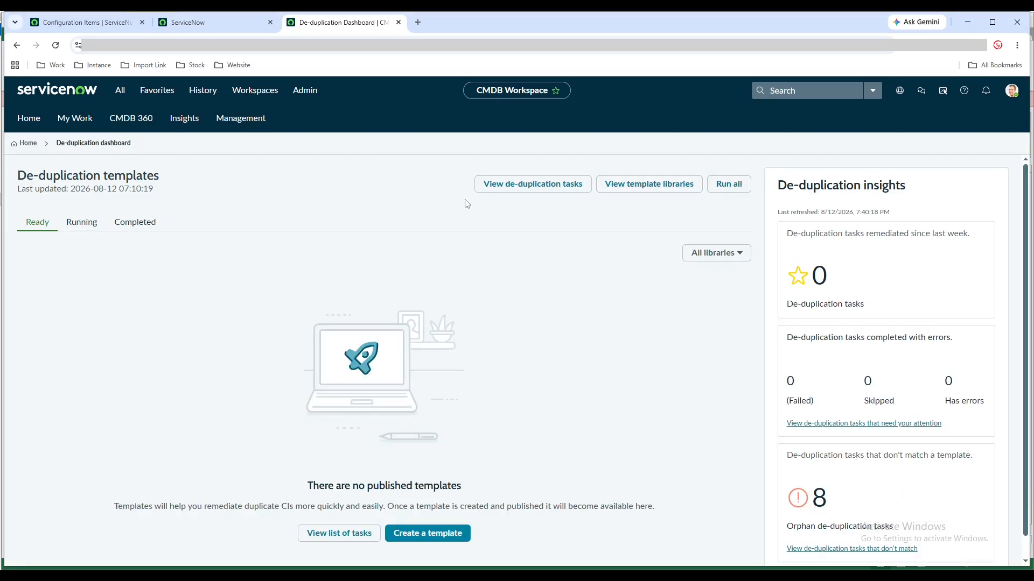
pyautogui.click(490, 189)
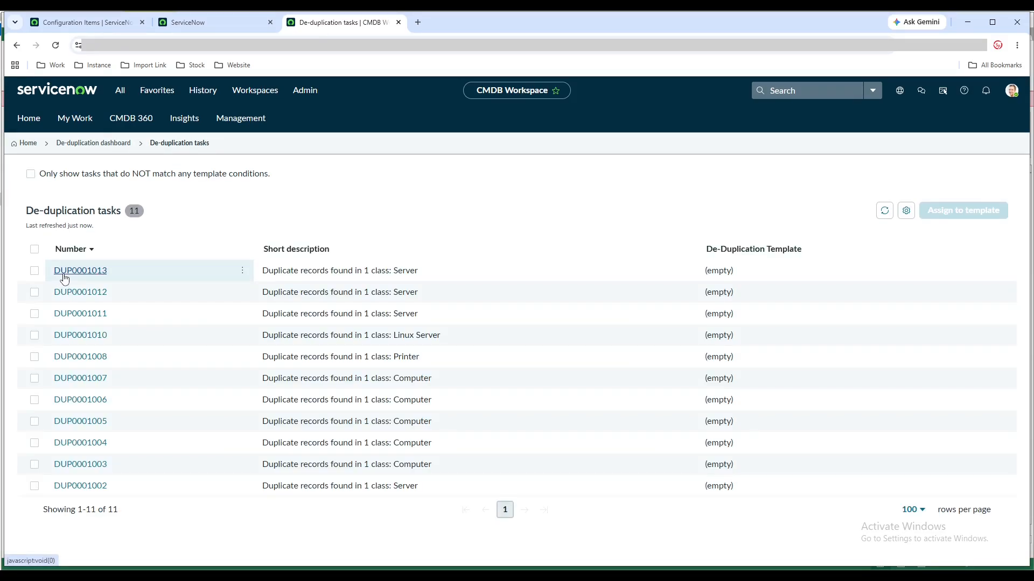
pyautogui.click(64, 277)
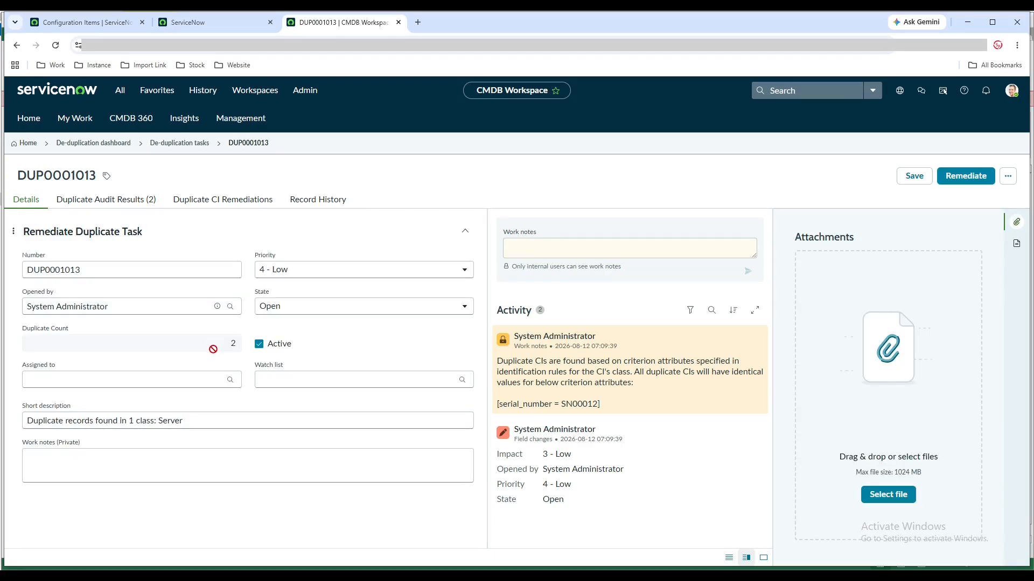
pyautogui.click(103, 203)
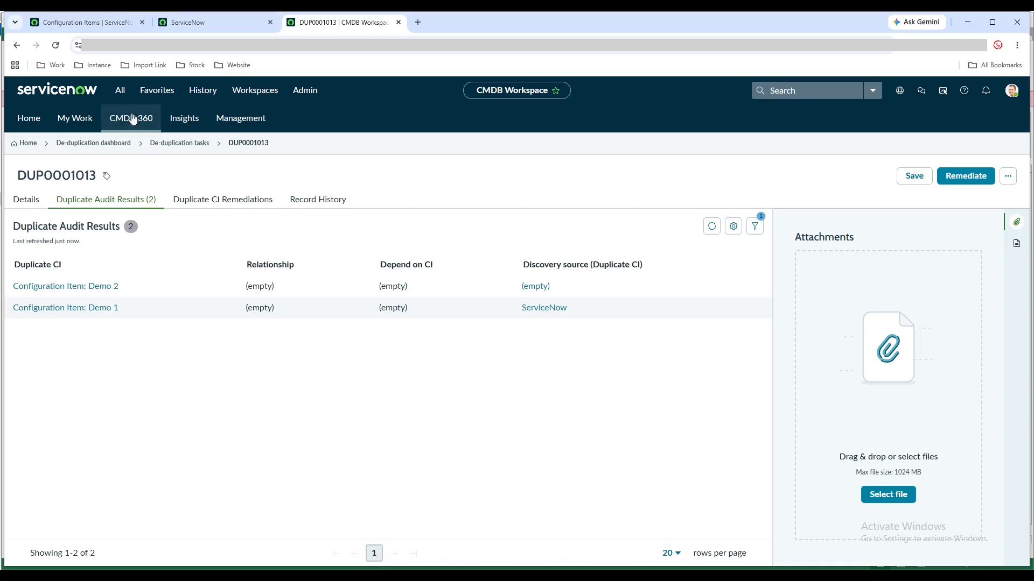
# Open the Demo 2 record from the Configuration Items list in its own tab and start adding a CI relationship
pyautogui.click(115, 25)
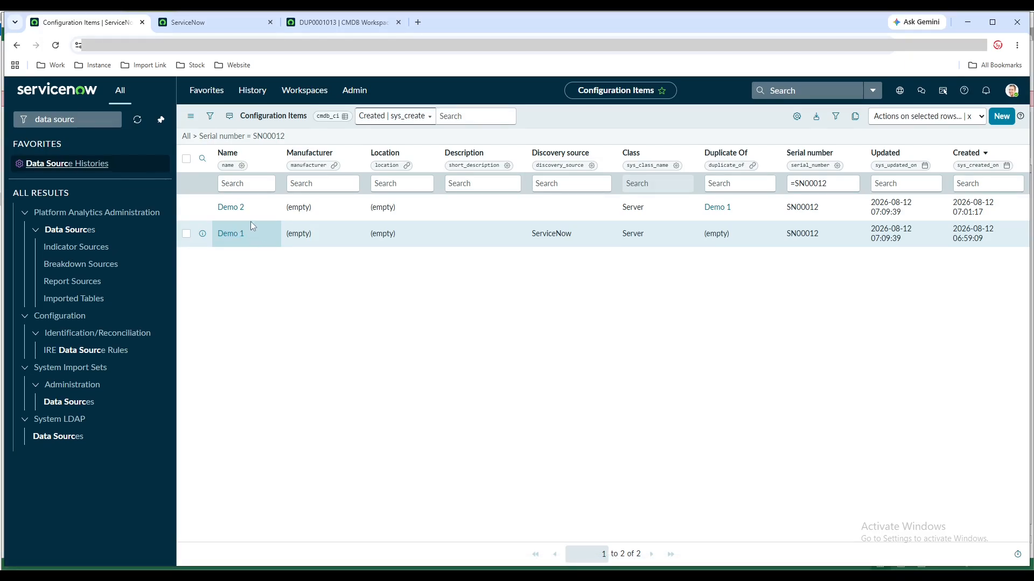
pyautogui.middleClick(230, 208)
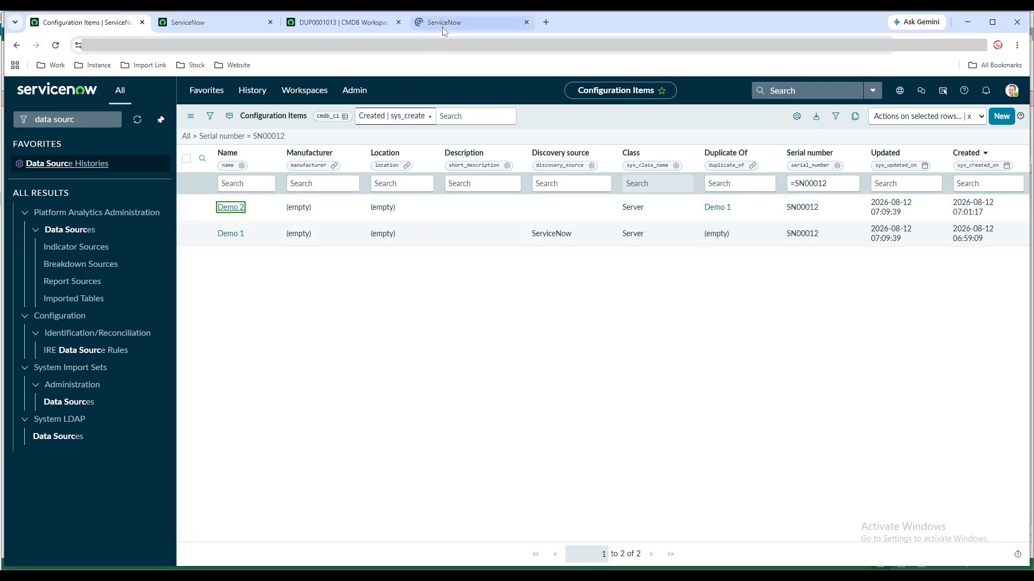
pyautogui.moveTo(442, 25); pyautogui.dragTo(251, 30)
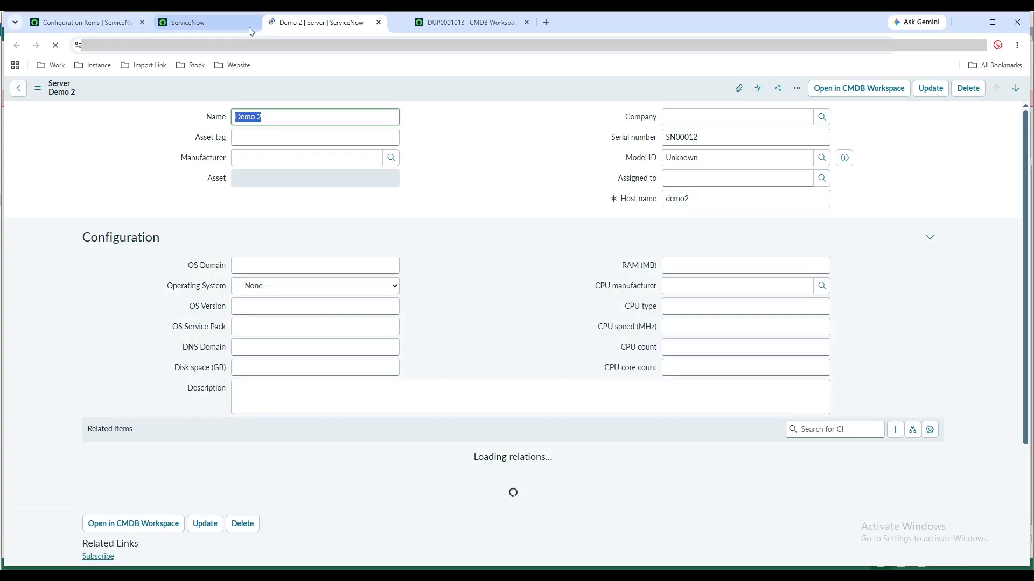
pyautogui.moveTo(349, 28); pyautogui.dragTo(226, 28)
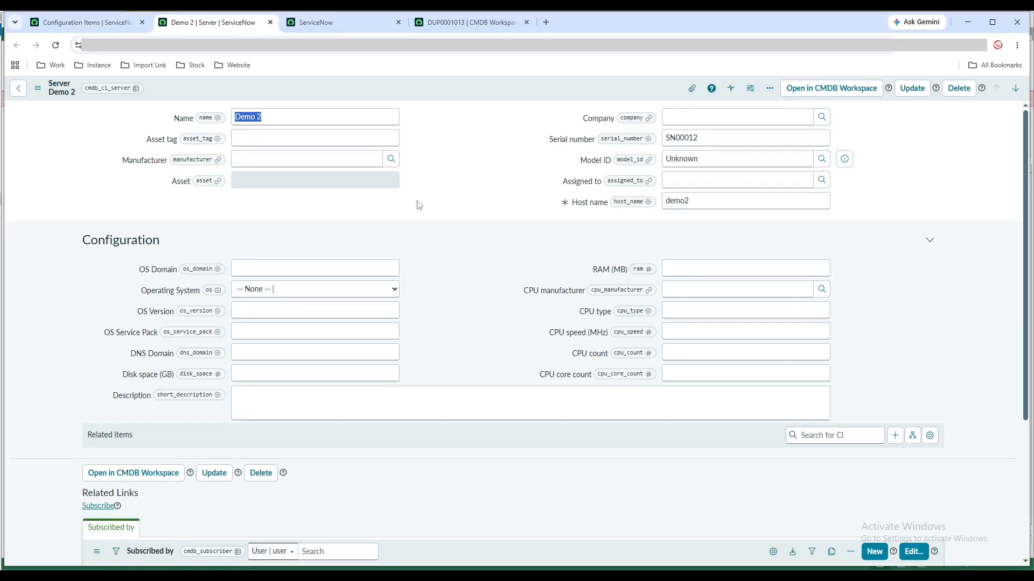
pyautogui.click(895, 435)
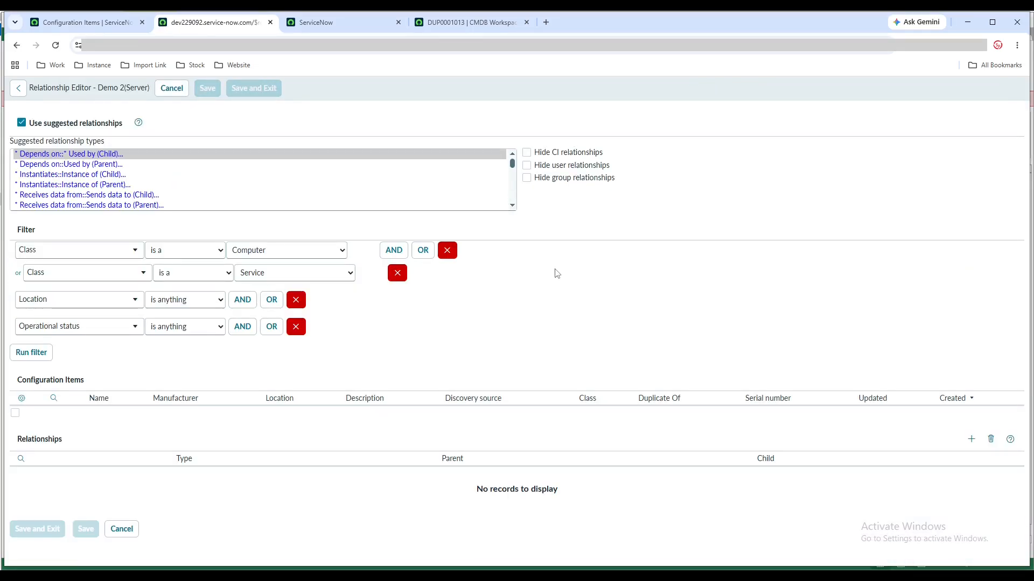
# Add Depends on::Used by relationships with Slack and IP-Storage-Sw-1 as parents of Demo 2, and save them
pyautogui.scroll(-1, 555, 271)
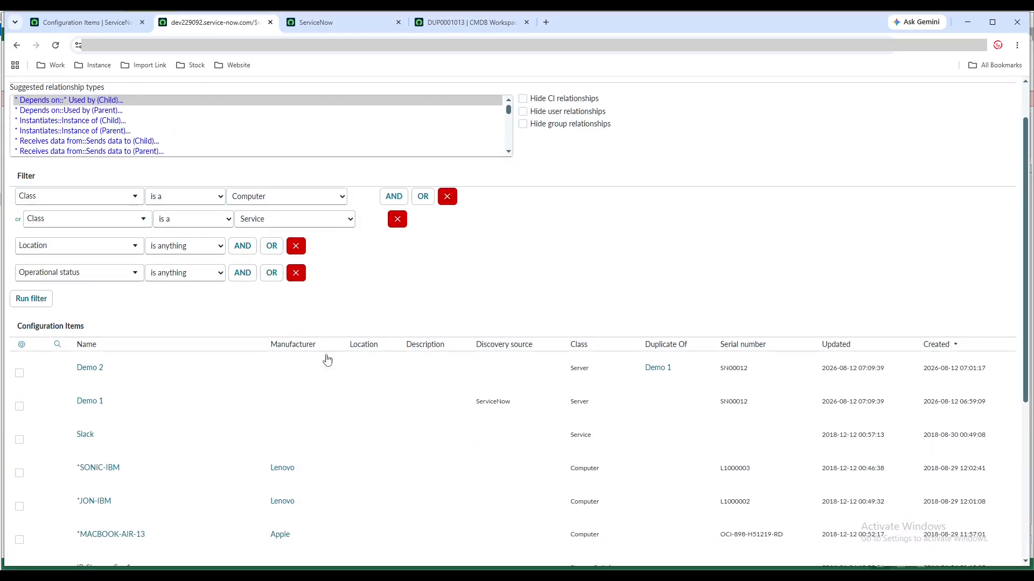
pyautogui.scroll(-1, 327, 361)
pyautogui.click(20, 386)
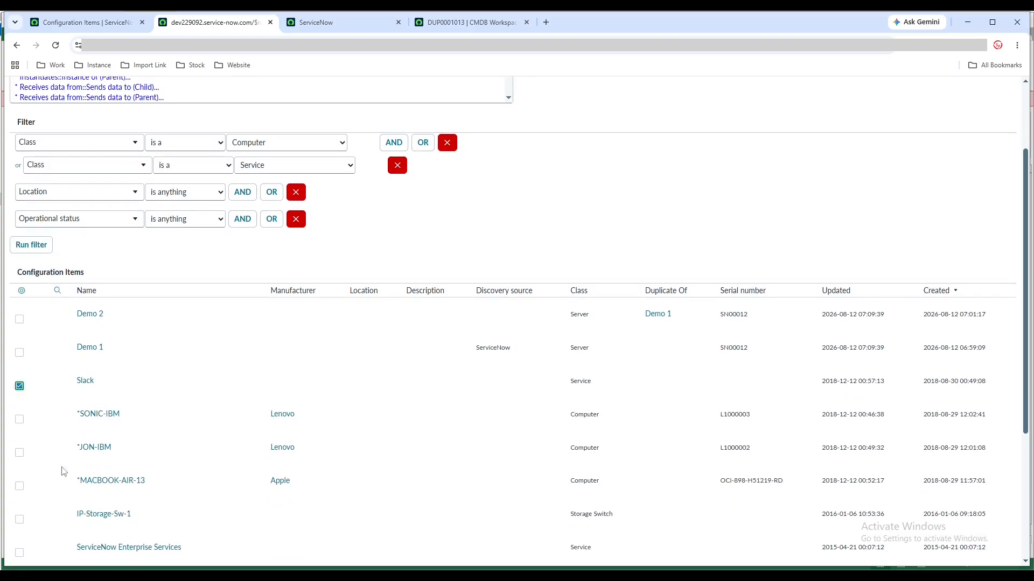
pyautogui.click(20, 520)
pyautogui.scroll(-4, 501, 493)
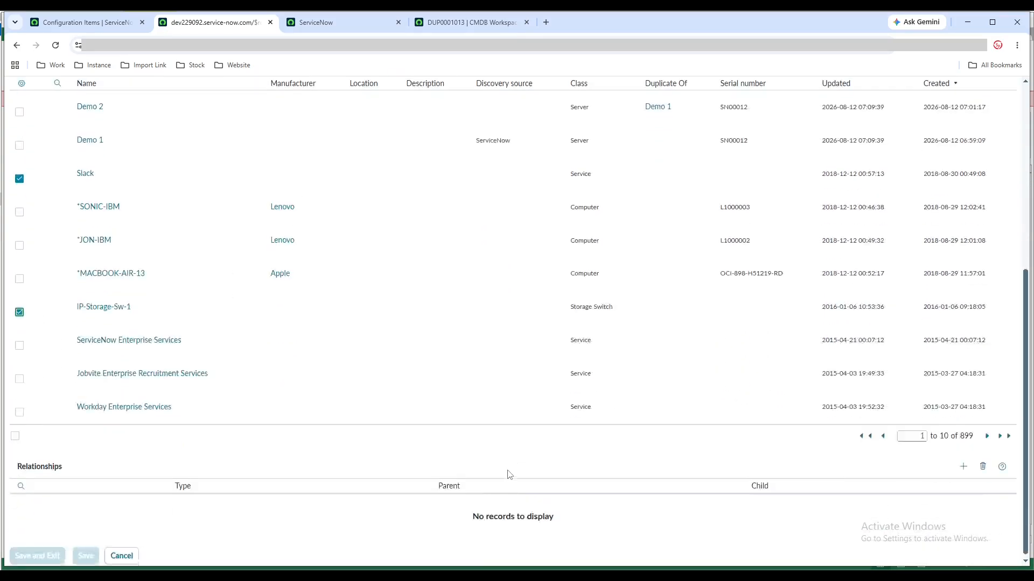
pyautogui.click(961, 466)
pyautogui.scroll(-1, 544, 393)
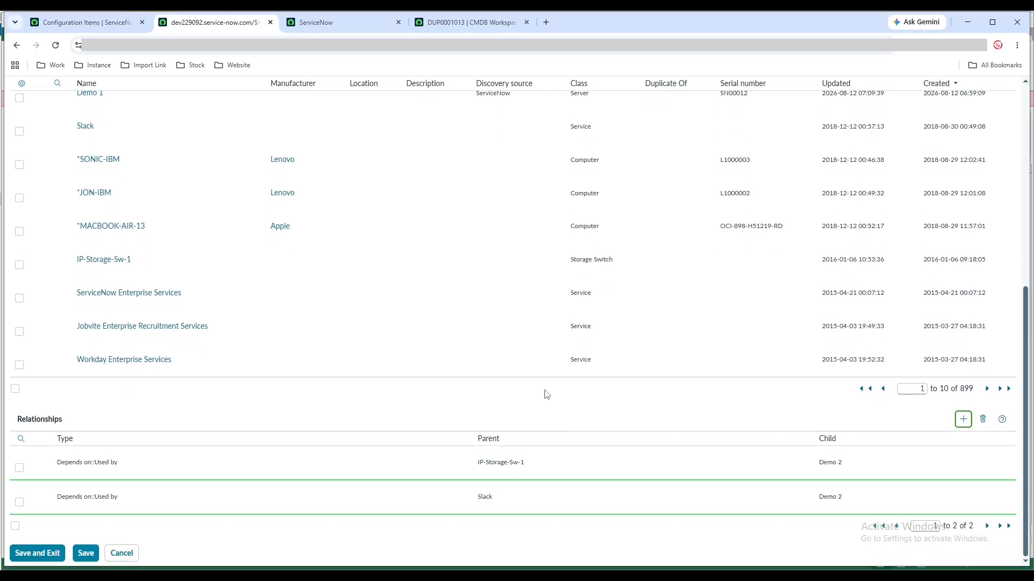
pyautogui.click(46, 558)
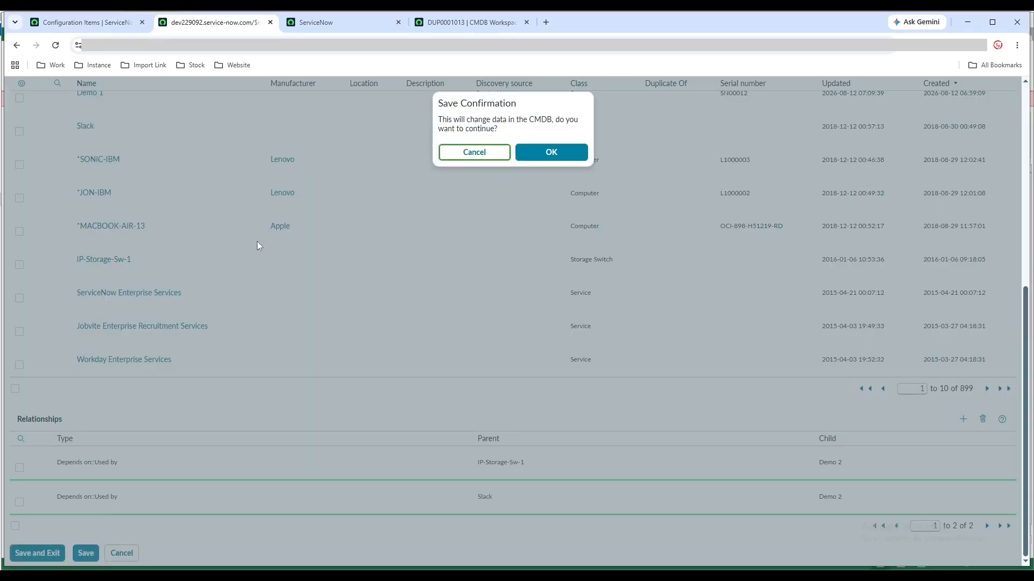
pyautogui.click(547, 154)
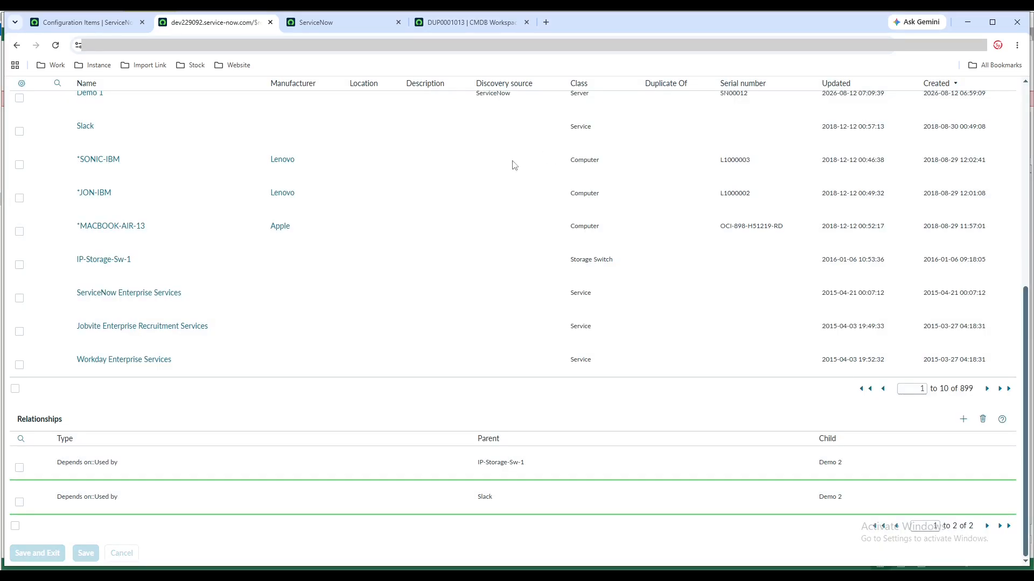
# Reopen the Demo 2 record from the Configuration Items list and check its related items
pyautogui.click(86, 22)
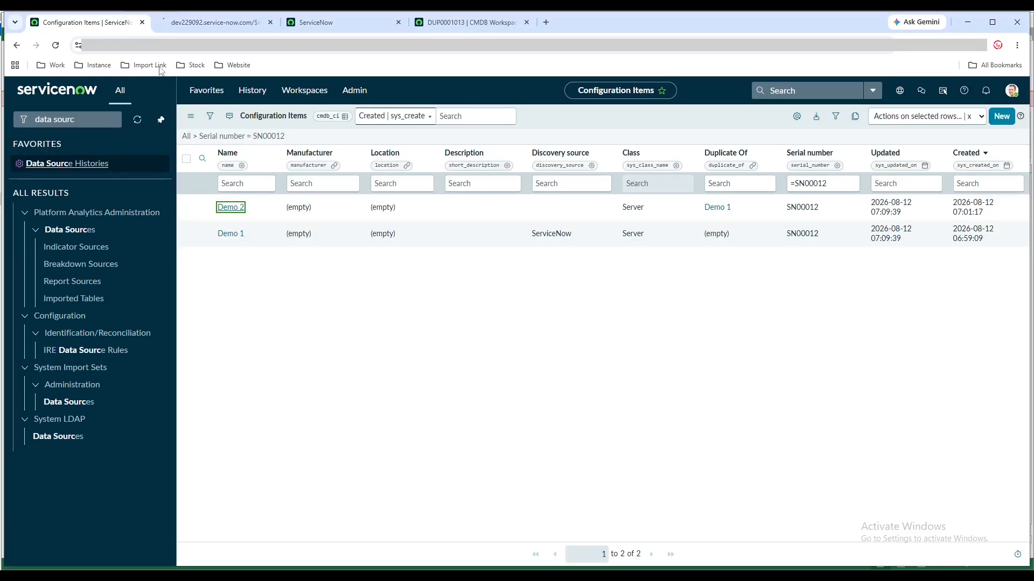
pyautogui.middleClick(231, 207)
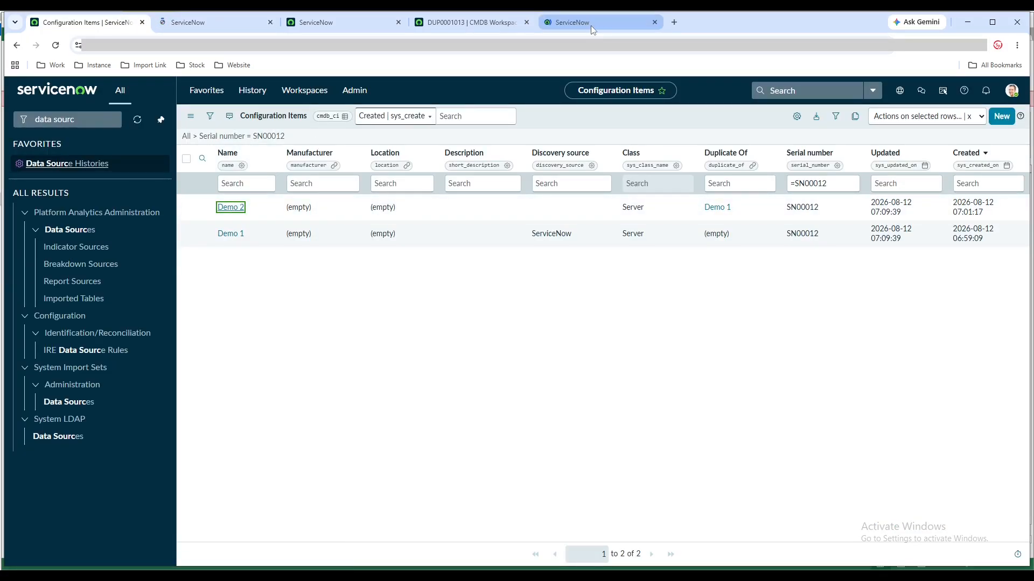
pyautogui.moveTo(590, 25); pyautogui.dragTo(237, 31)
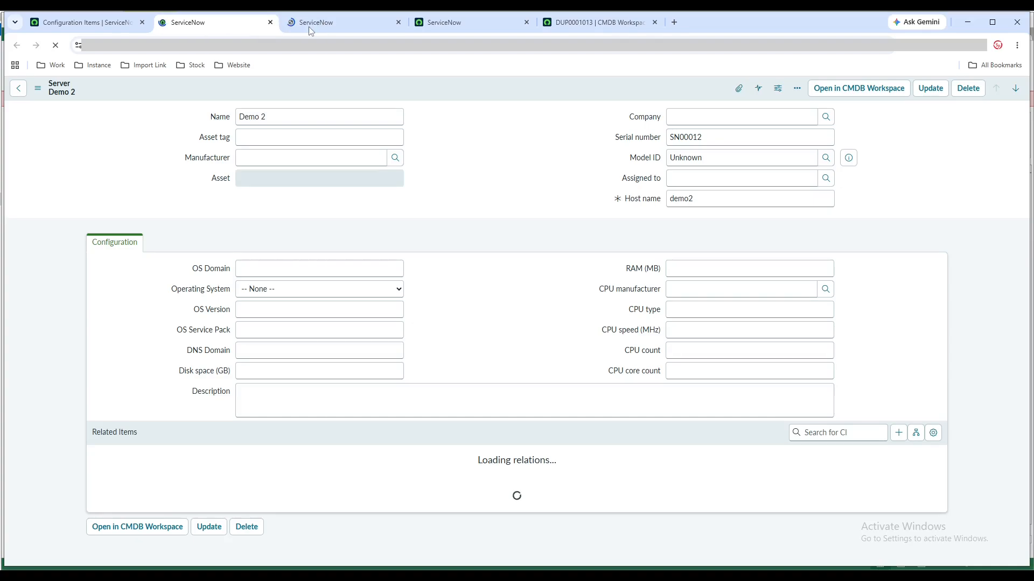
pyautogui.middleClick(374, 17)
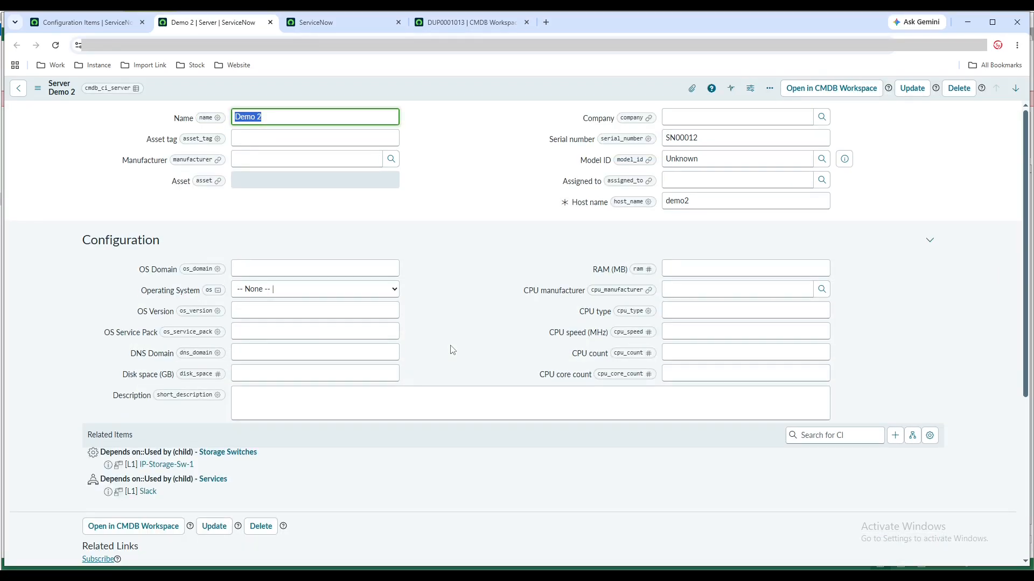
# Return to the Configuration Items list and open the Incidents list in a new tab with incident.LIST
pyautogui.click(102, 23)
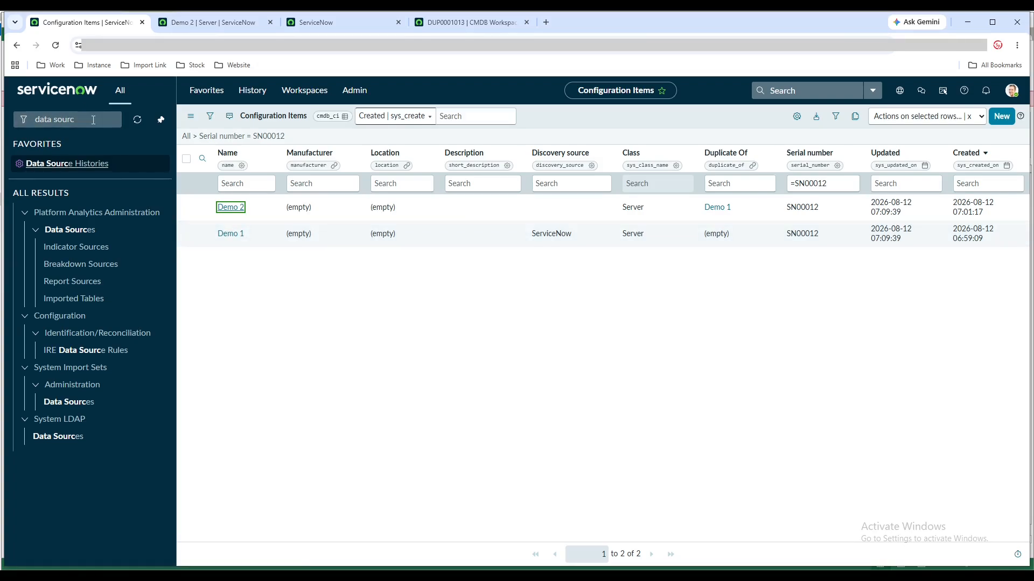
pyautogui.moveTo(93, 120); pyautogui.dragTo(35, 118)
pyautogui.write('Inc')
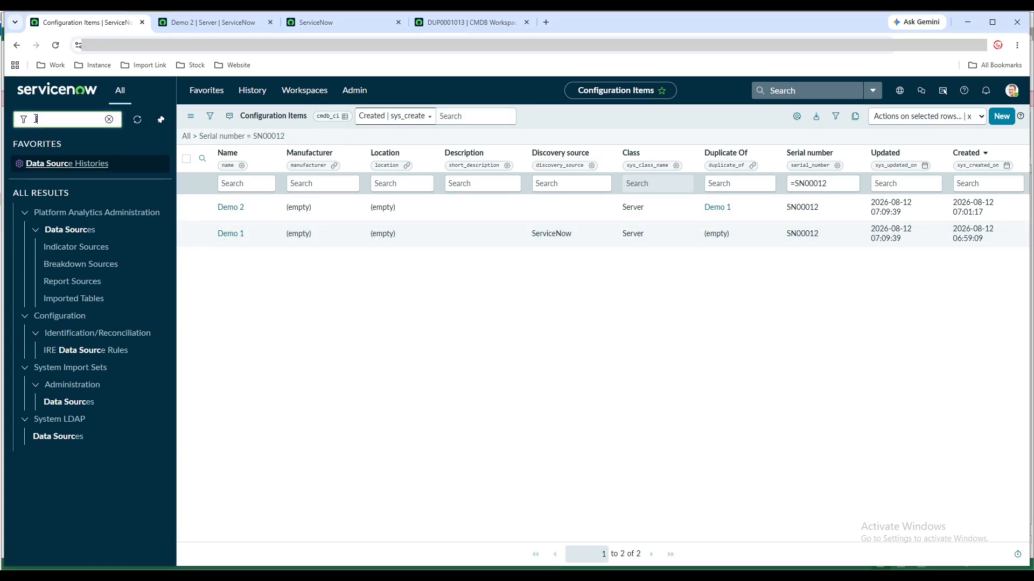
pyautogui.write('ident.LIST')
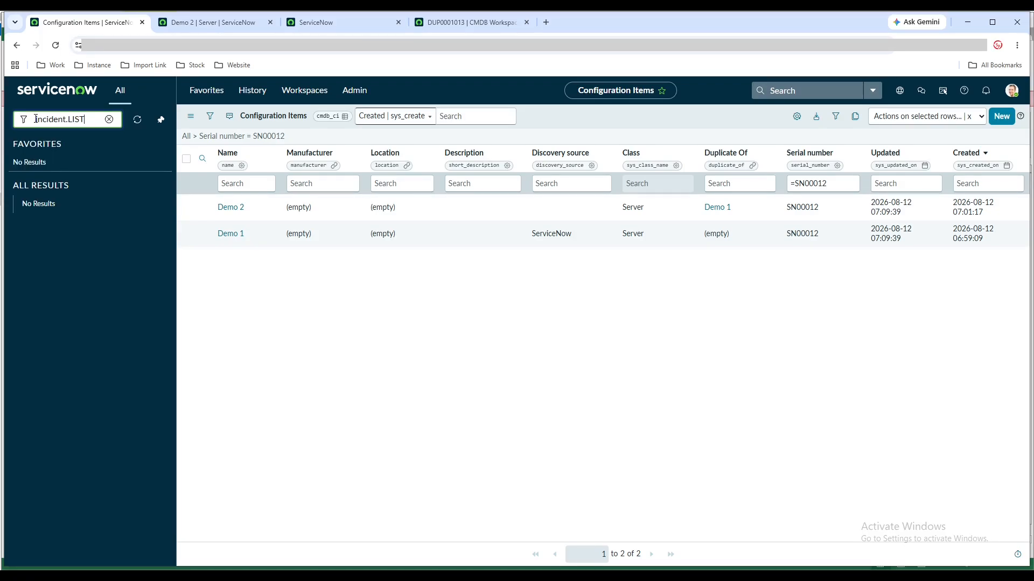
pyautogui.press('Return')
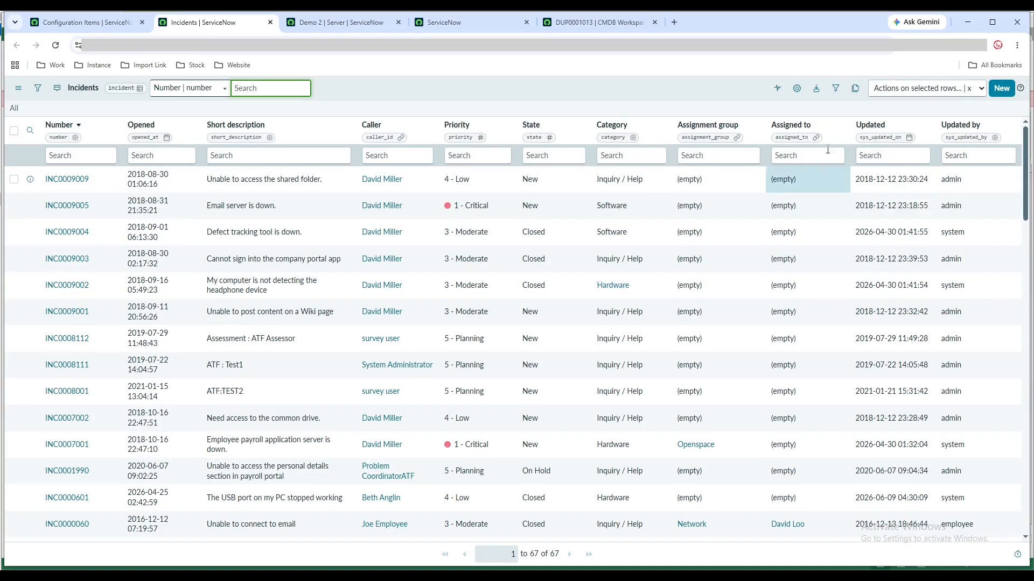
# Add the Configuration item column to the Incidents list, placed directly after Short description
pyautogui.click(796, 88)
pyautogui.click(391, 163)
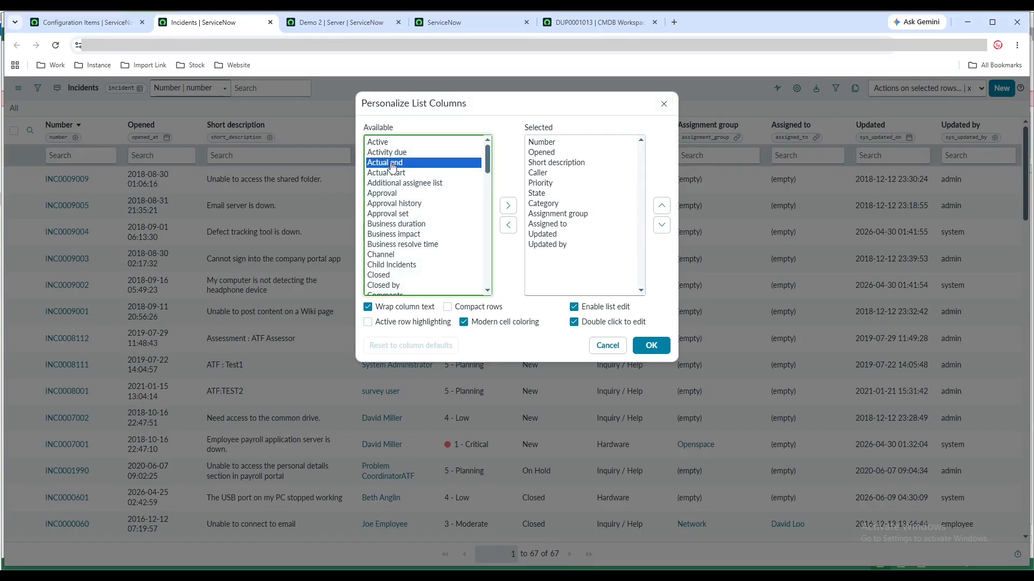
pyautogui.write('con')
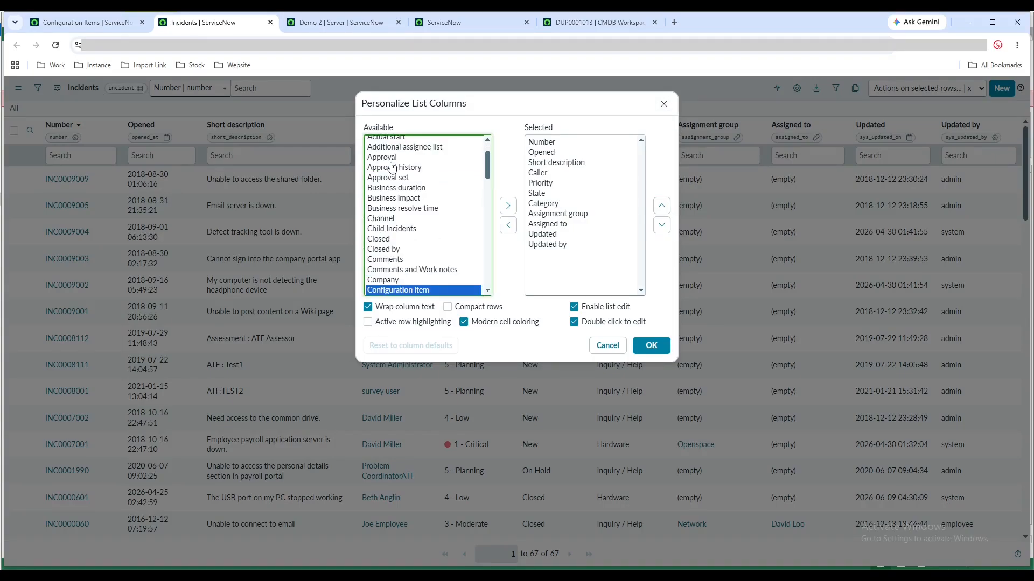
pyautogui.click(508, 205)
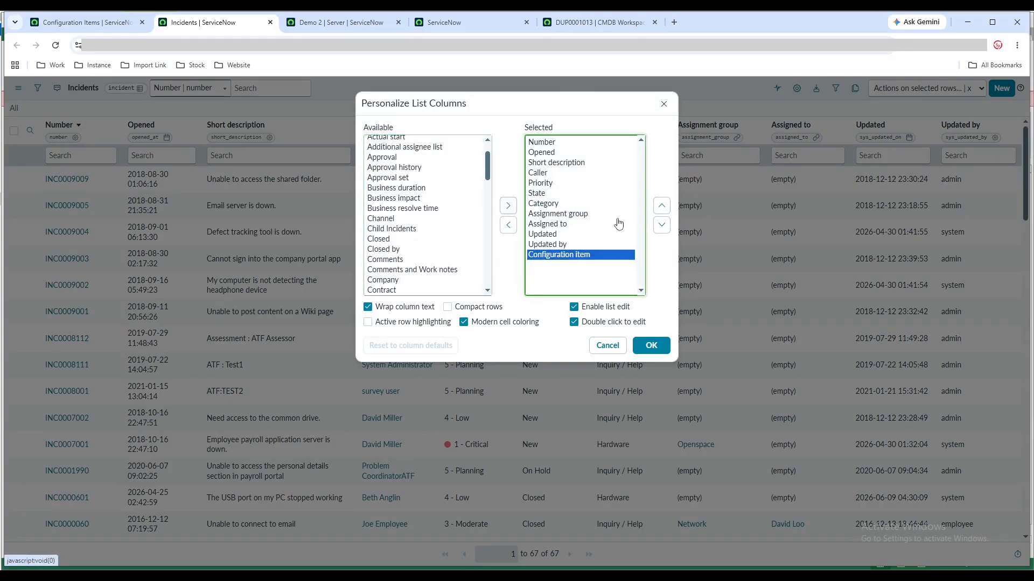
pyautogui.click(661, 206)
pyautogui.click(661, 205)
pyautogui.click(661, 205)
pyautogui.click(661, 205)
pyautogui.click(661, 205)
pyautogui.click(661, 205)
pyautogui.click(661, 205)
pyautogui.click(661, 205)
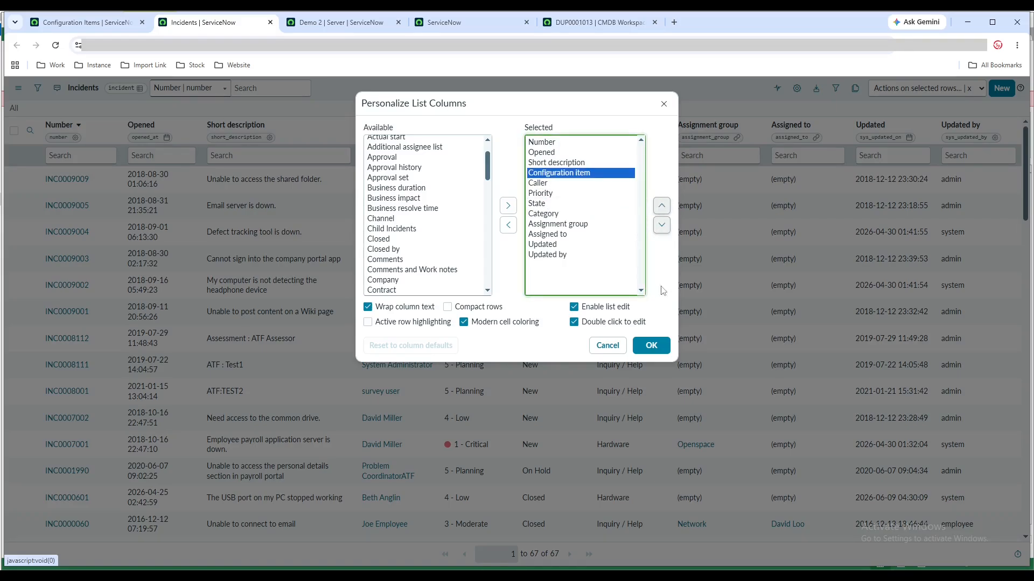
pyautogui.click(652, 348)
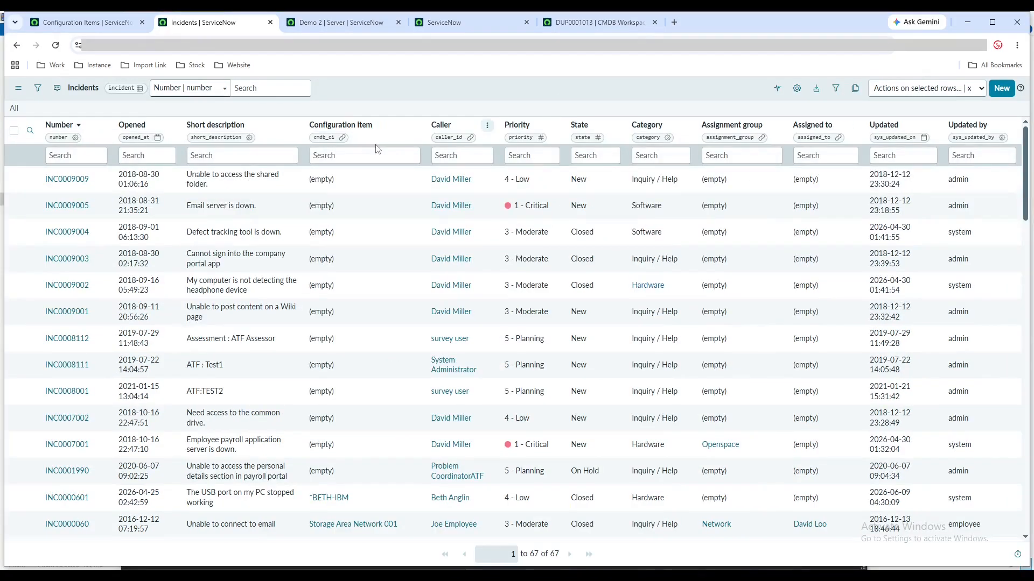
# Set the Configuration item of incident INC0009009 to Demo 1 directly in the list
pyautogui.click(366, 180)
pyautogui.doubleClick(366, 178)
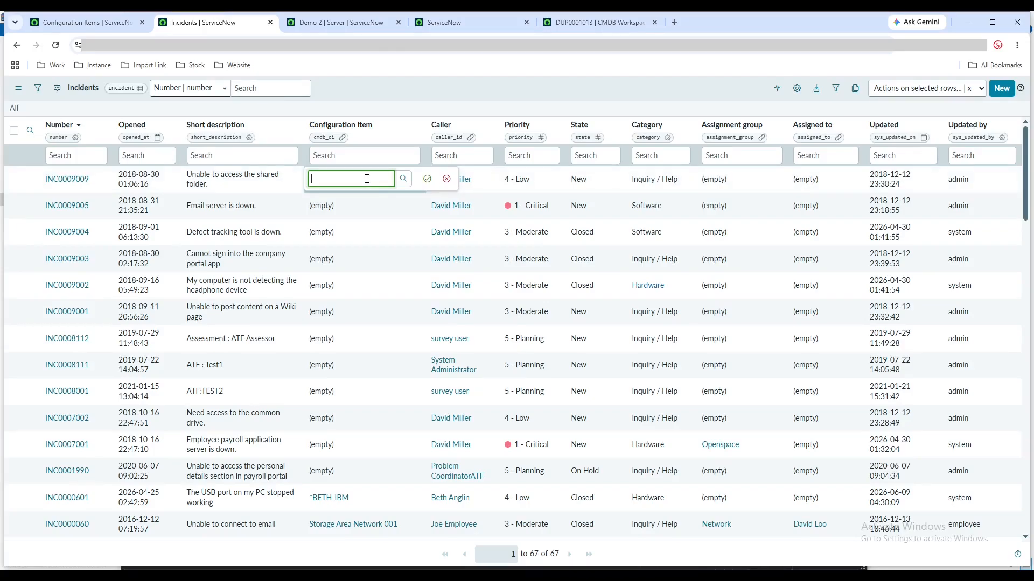
pyautogui.write('demo 1')
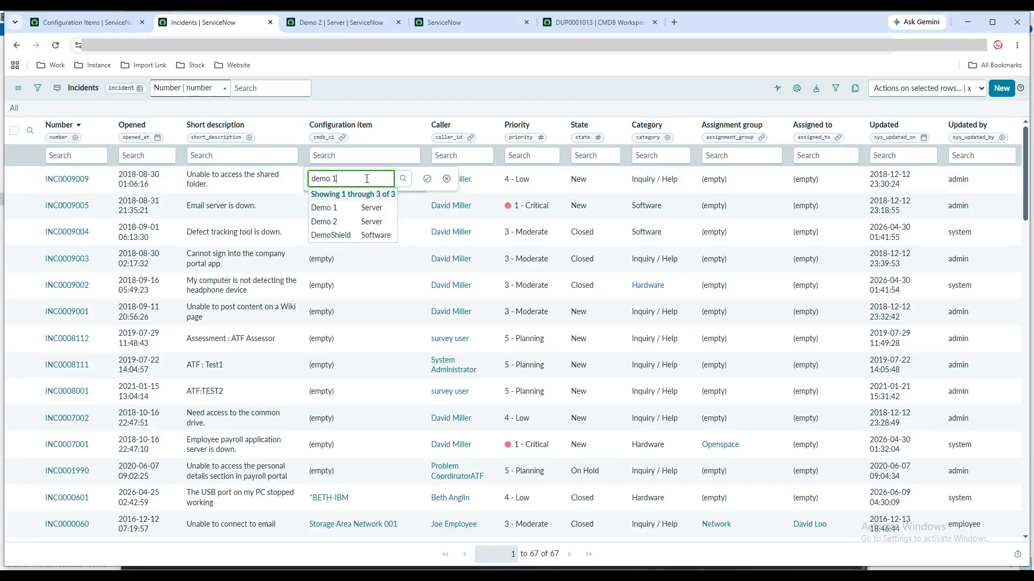
pyautogui.click(368, 209)
pyautogui.click(353, 210)
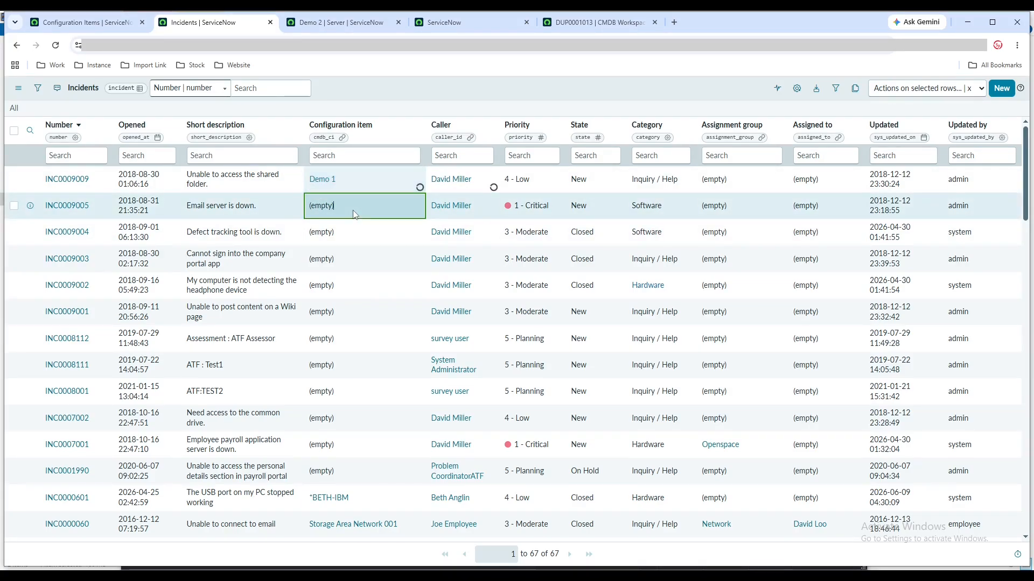
# Set the Configuration item of incident INC0009005 to Demo 2 in the list and save the cell
pyautogui.doubleClick(354, 212)
pyautogui.write('d')
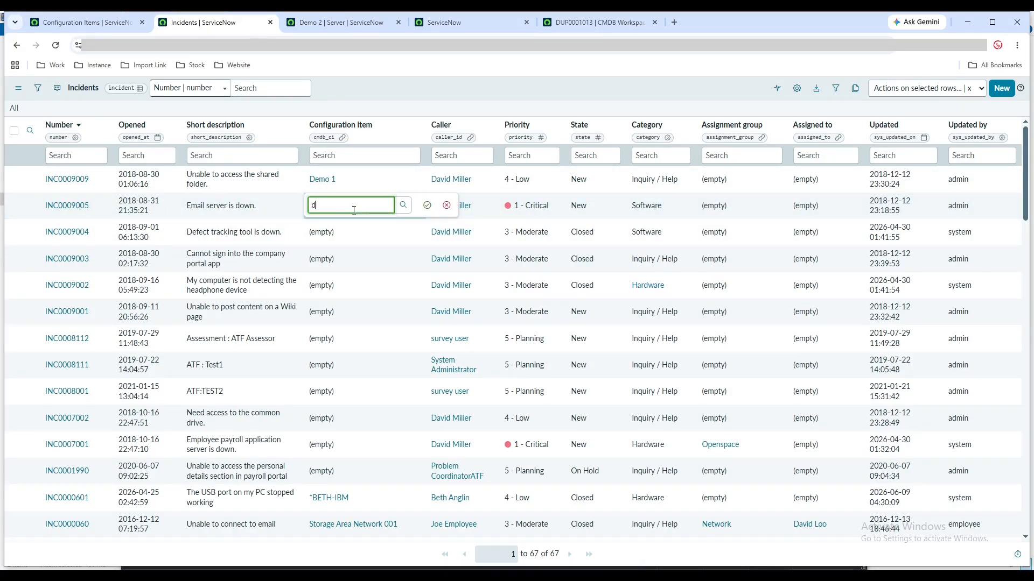
pyautogui.write('emo2')
pyautogui.press('BackSpace')
pyautogui.write('2')
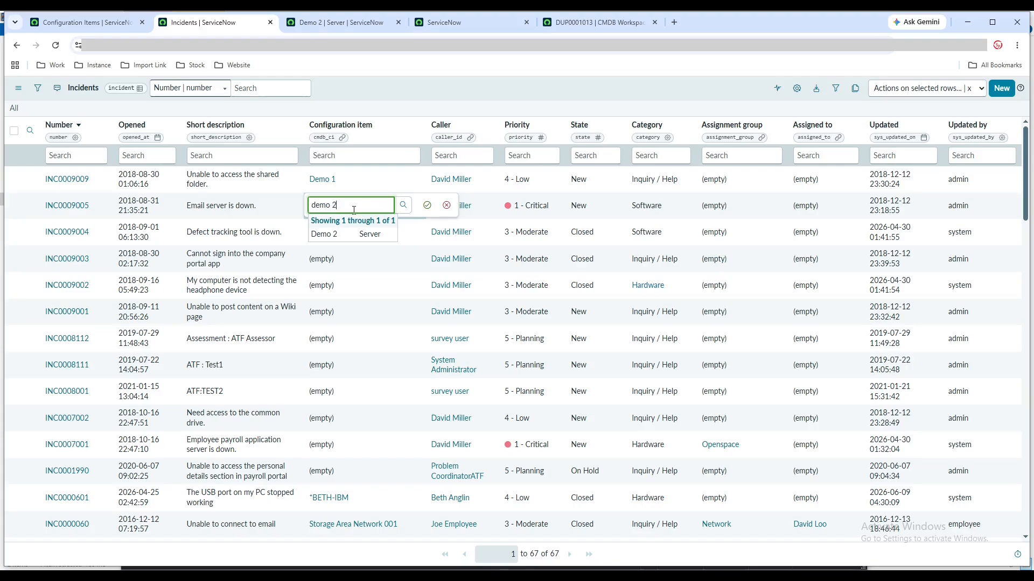
pyautogui.click(326, 234)
pyautogui.click(427, 206)
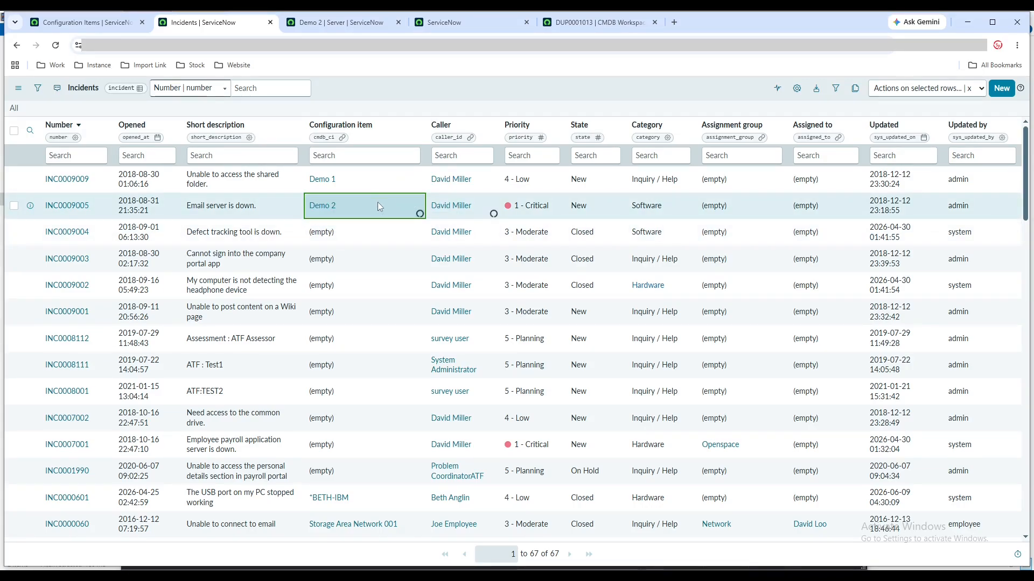
# Filter the Incidents list by configuration items starting with "demo" and compare it with the duplicate CIs in the Configuration Items list
pyautogui.click(350, 158)
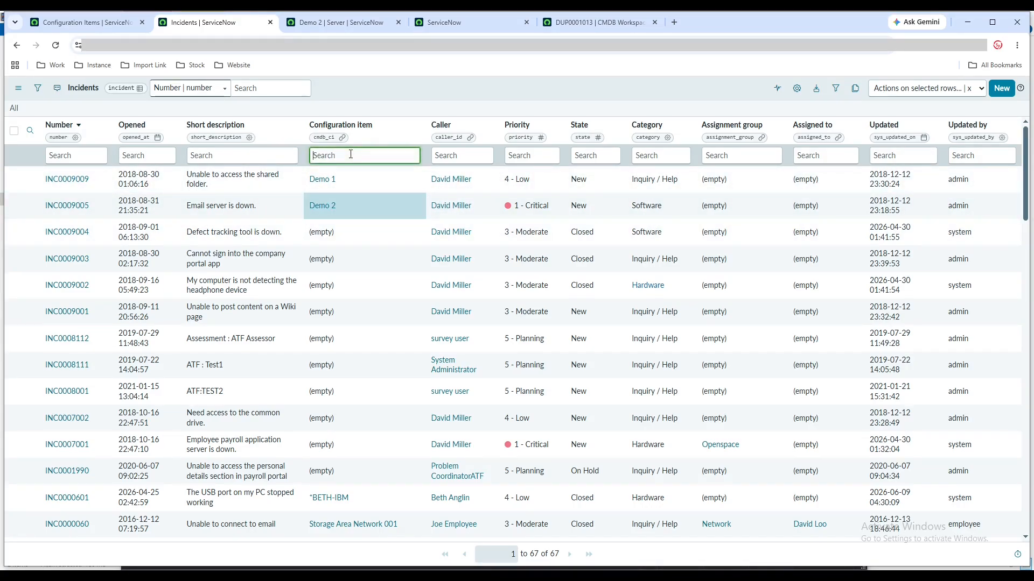
pyautogui.write('demo')
pyautogui.press('Return')
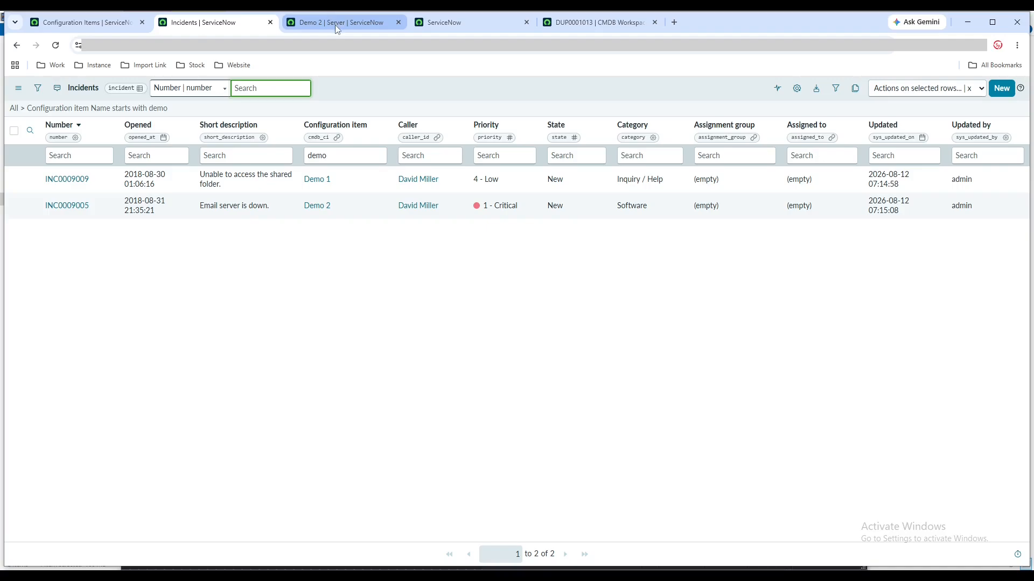
pyautogui.click(80, 22)
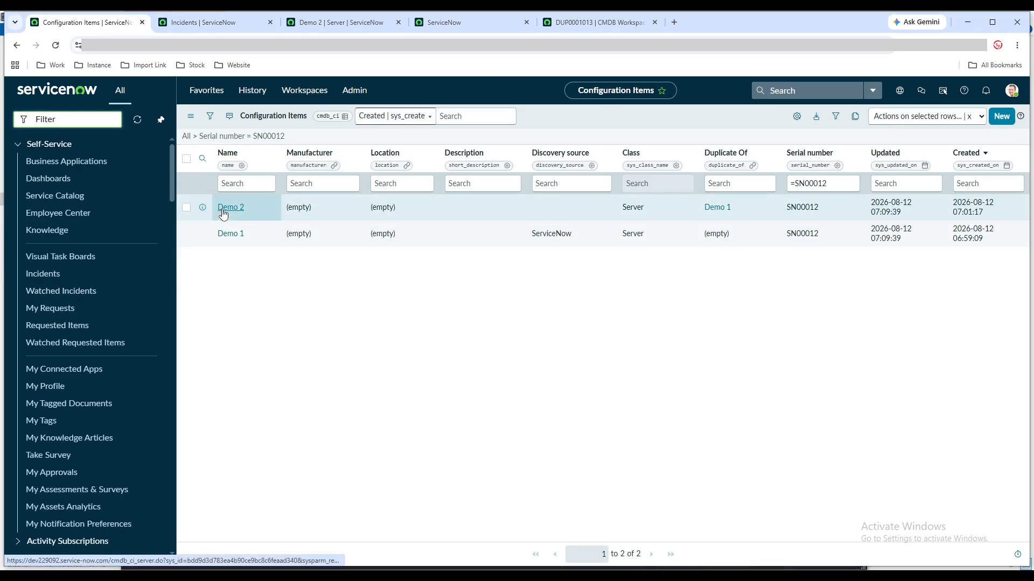
pyautogui.click(205, 22)
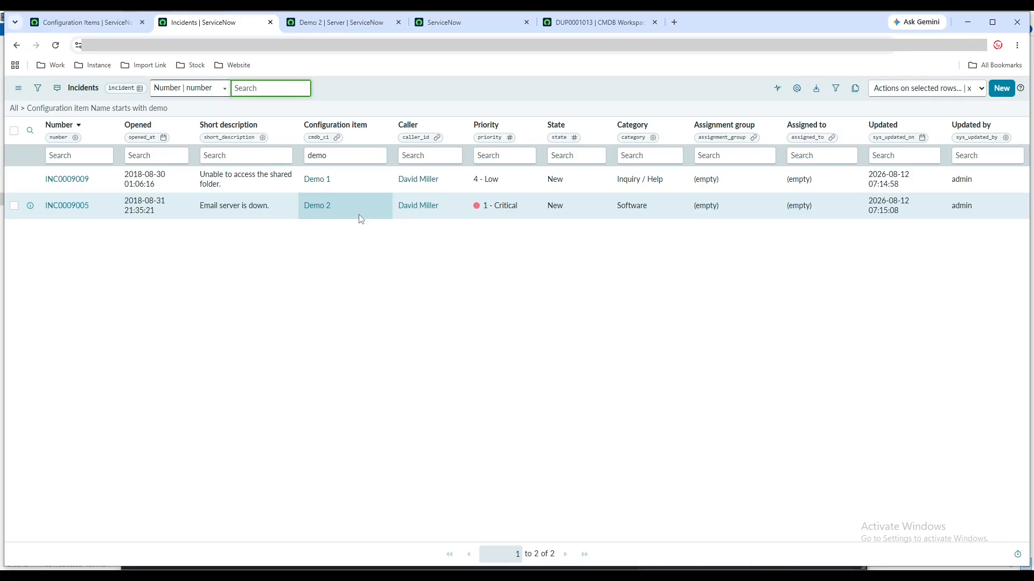
# Return to de-duplication task DUP0001013 and start its remediation with the Duplicate CI Remediator
pyautogui.click(569, 27)
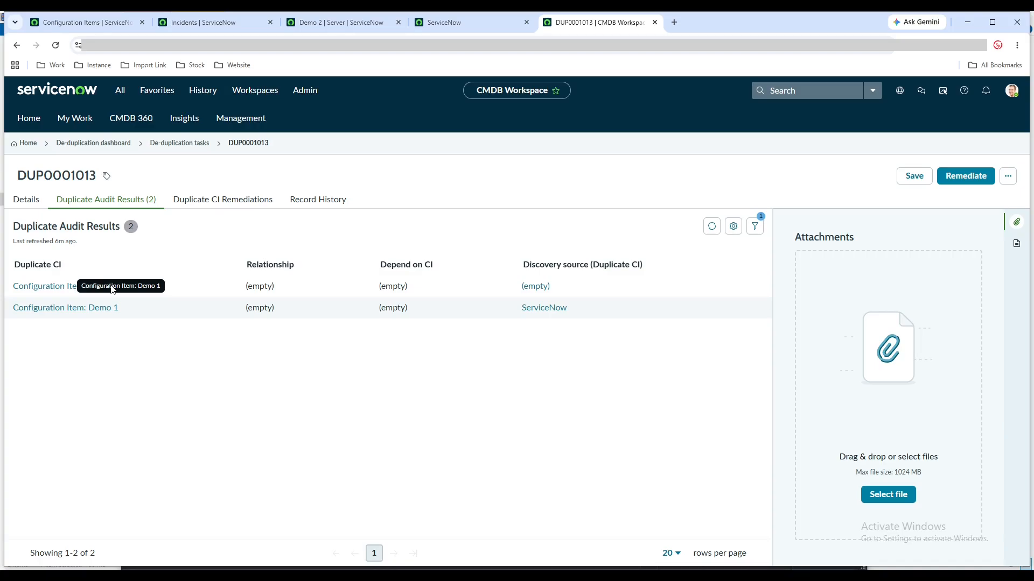
pyautogui.click(965, 176)
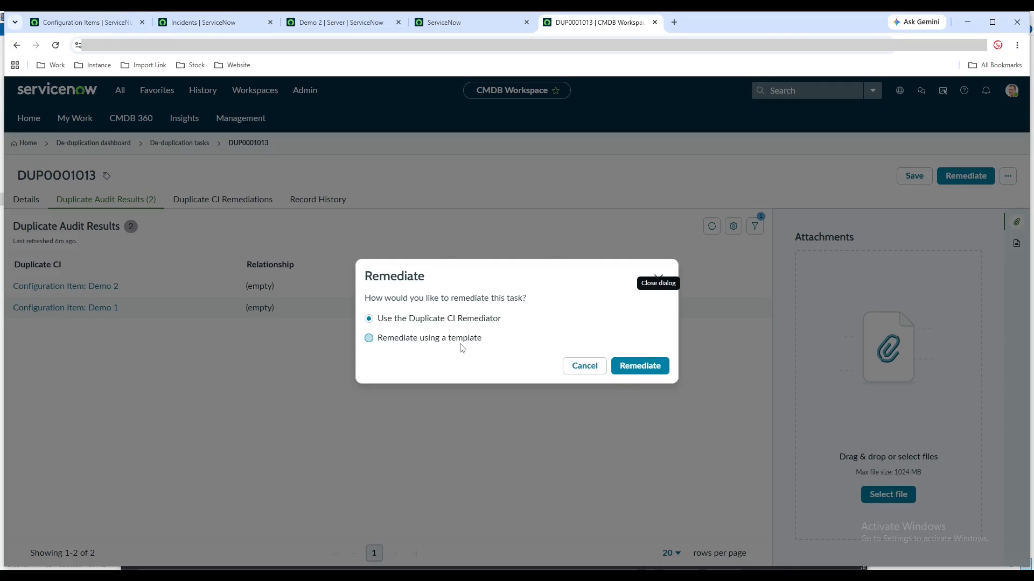
pyautogui.click(631, 365)
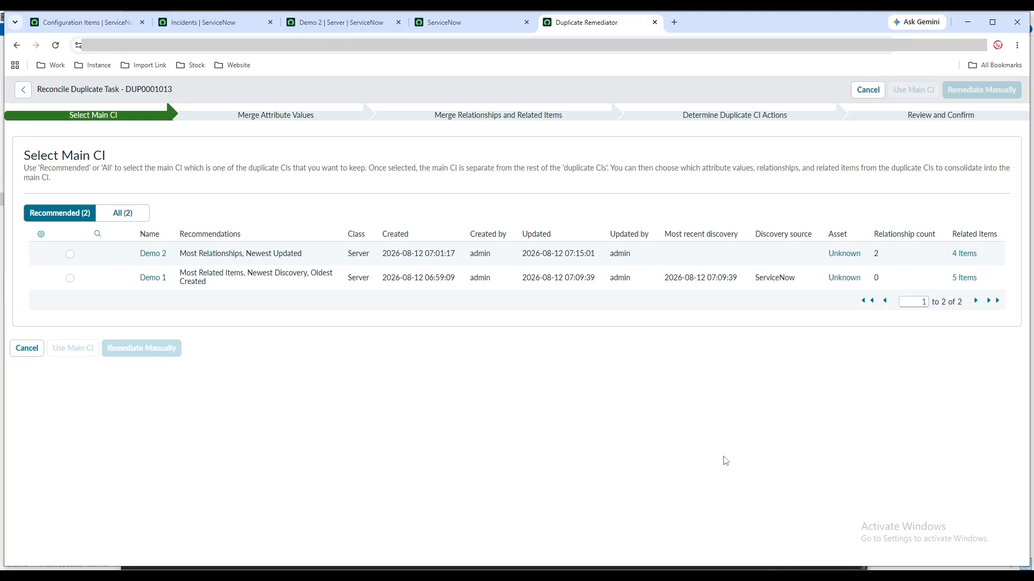
# Compare the Recommended and All views of the main CI candidates
pyautogui.click(121, 218)
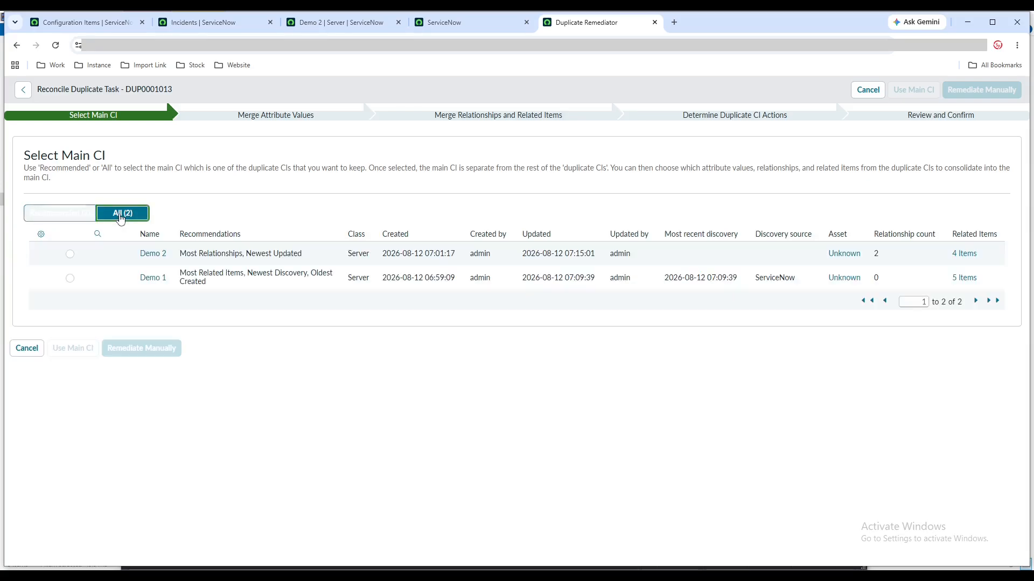
pyautogui.click(82, 214)
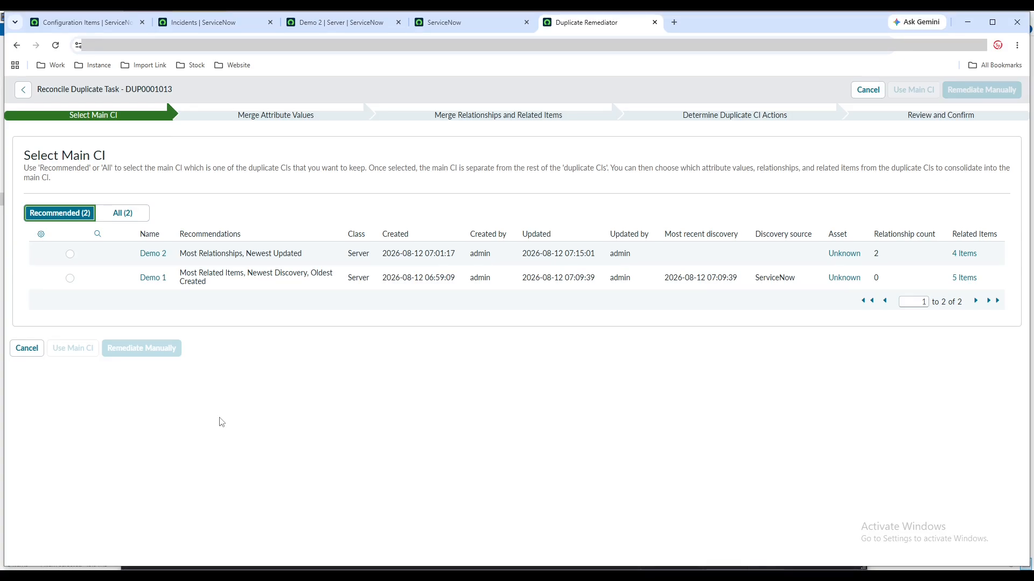
pyautogui.click(137, 214)
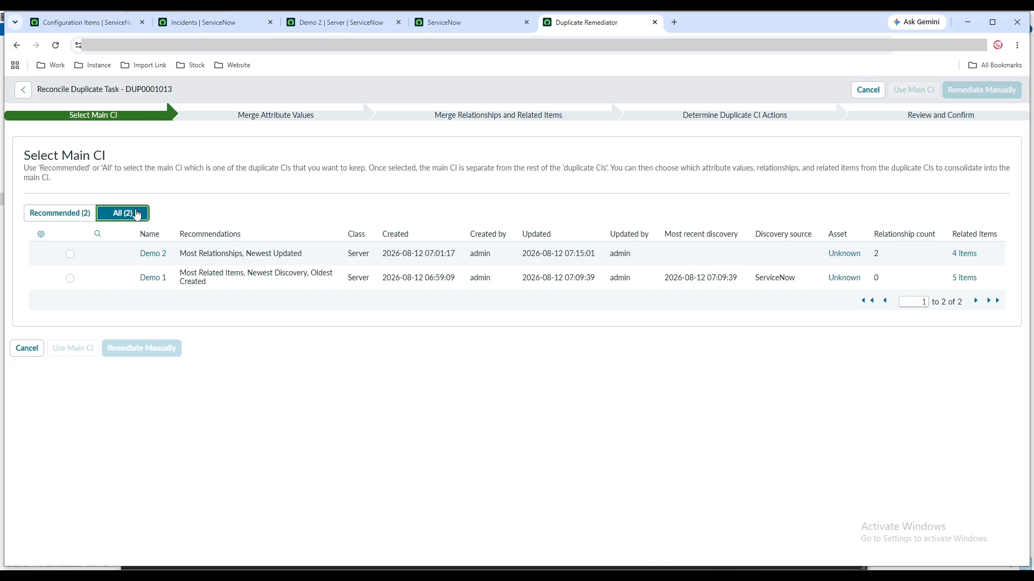
pyautogui.click(80, 213)
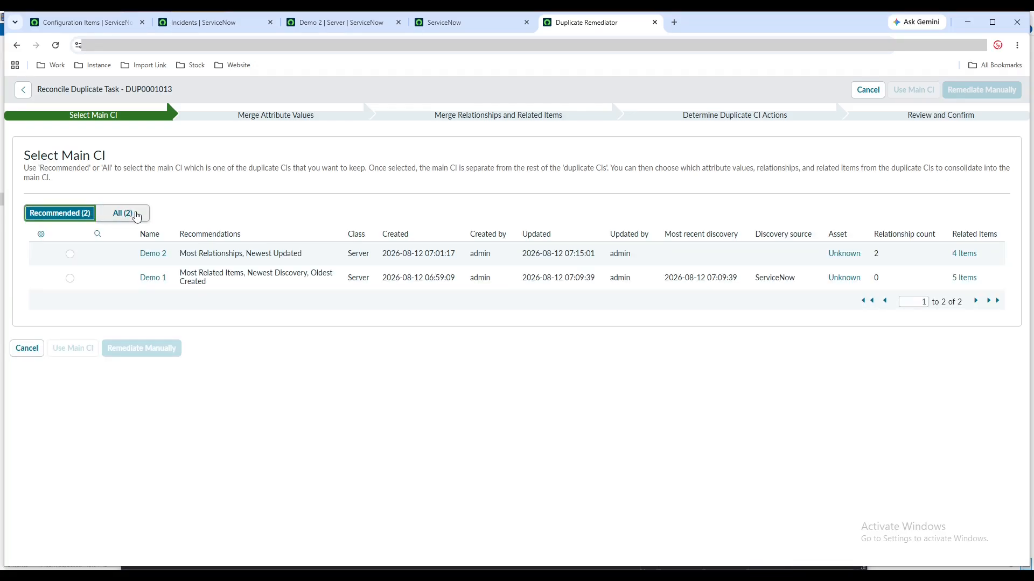
# Check the duplicates in the Configuration Items list, then choose Demo 1 as the main CI and continue with manual remediation
pyautogui.click(108, 22)
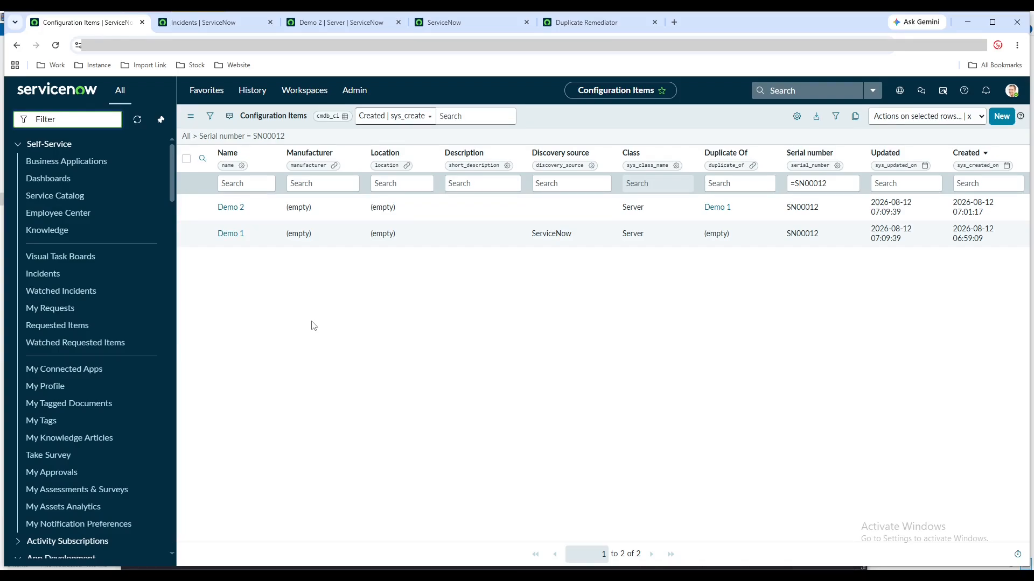
pyautogui.click(579, 23)
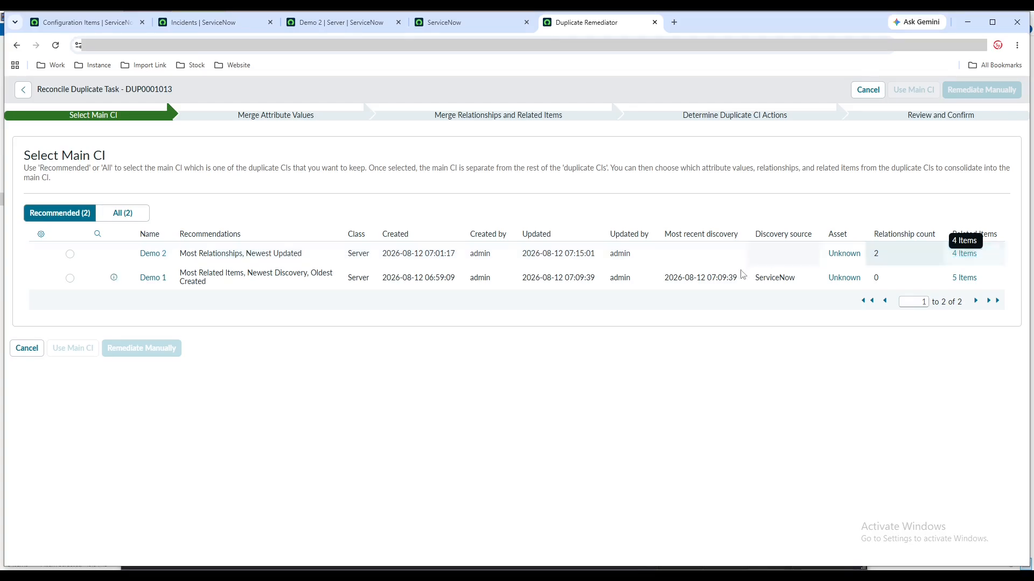
pyautogui.click(70, 279)
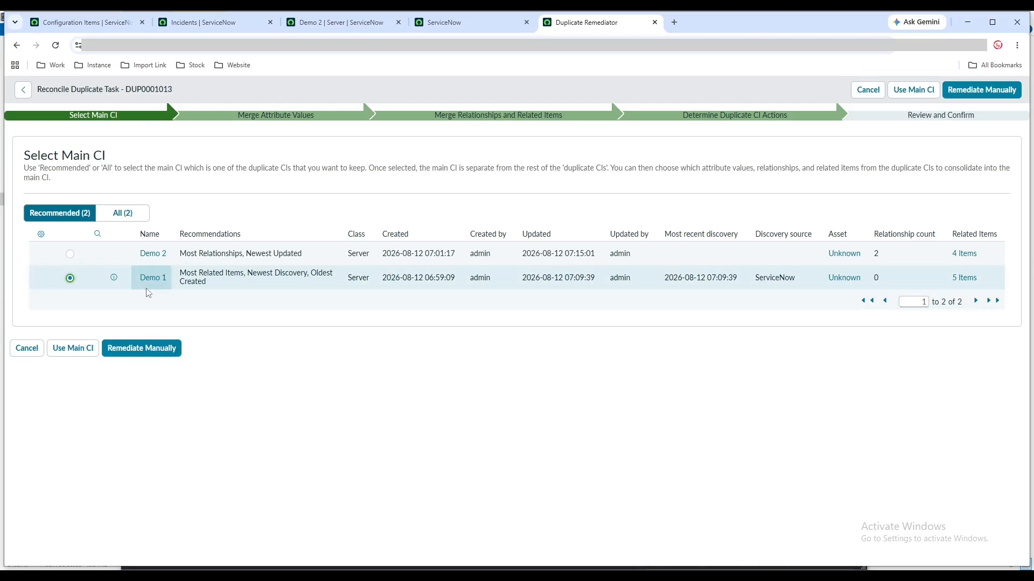
pyautogui.click(172, 353)
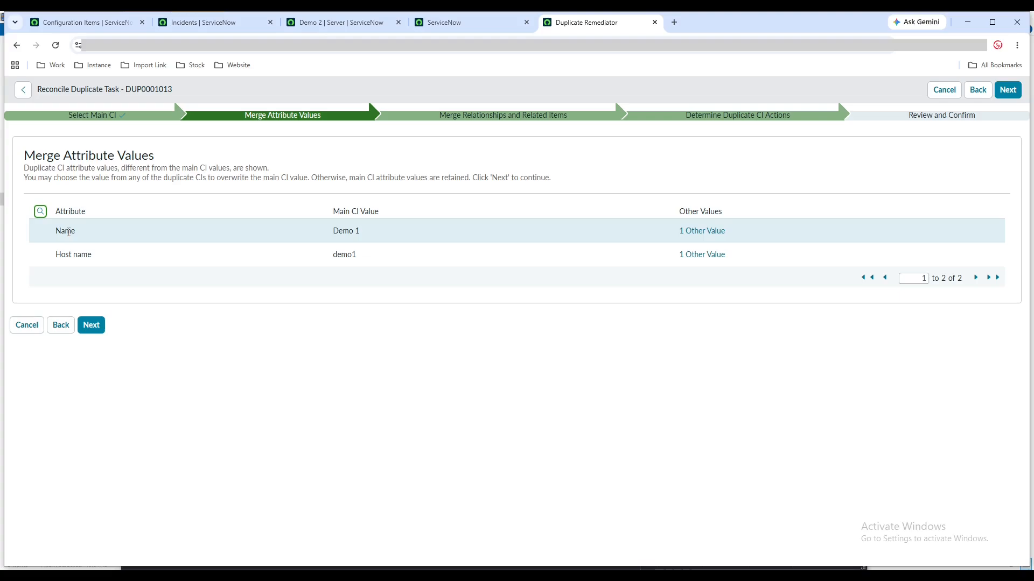
# Examine the other Name and Host name values without replacing the main CI's values, and return to the Configuration Items list
pyautogui.doubleClick(336, 230)
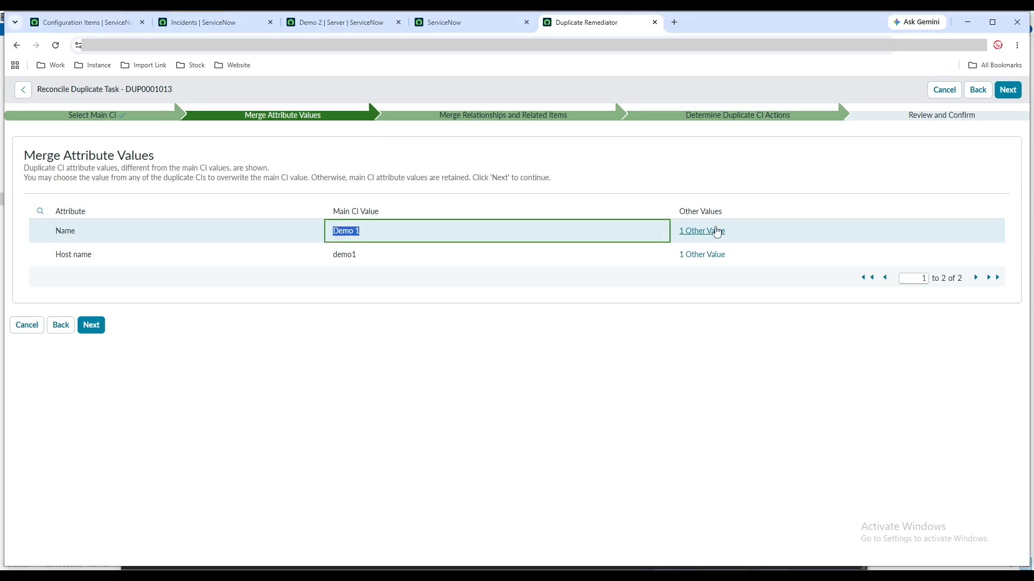
pyautogui.doubleClick(340, 254)
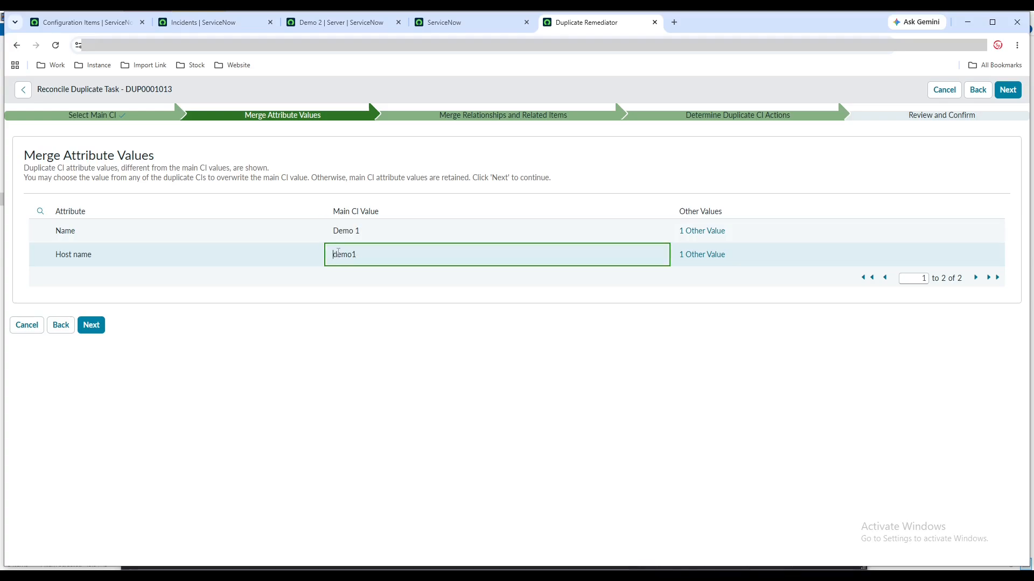
pyautogui.click(701, 231)
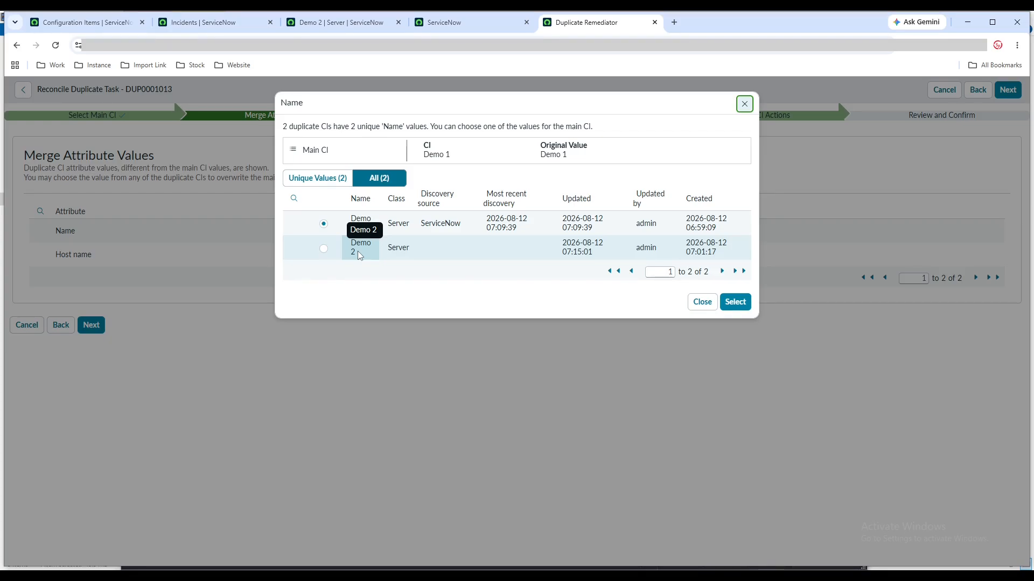
pyautogui.click(744, 103)
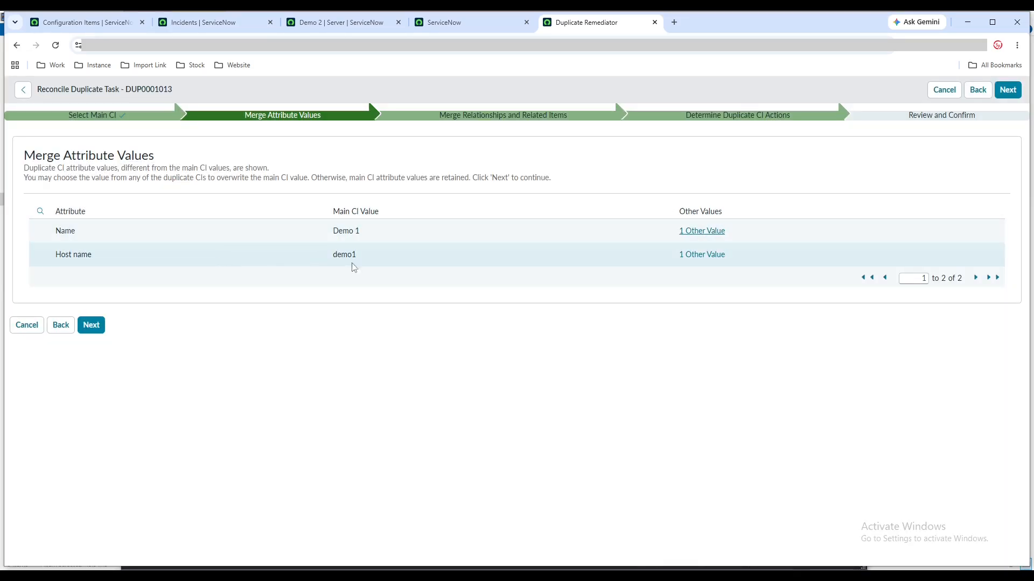
pyautogui.click(684, 256)
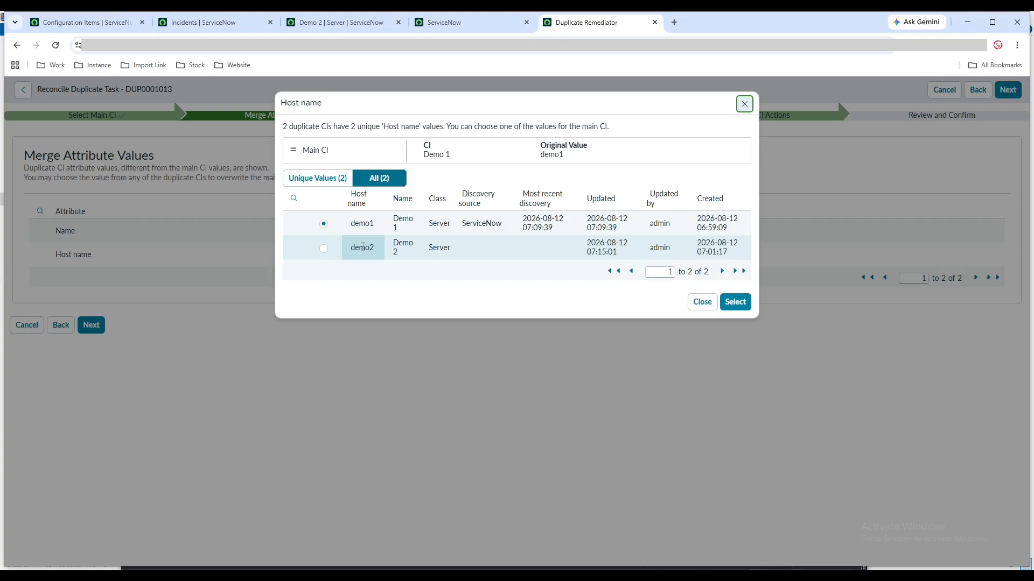
pyautogui.click(703, 304)
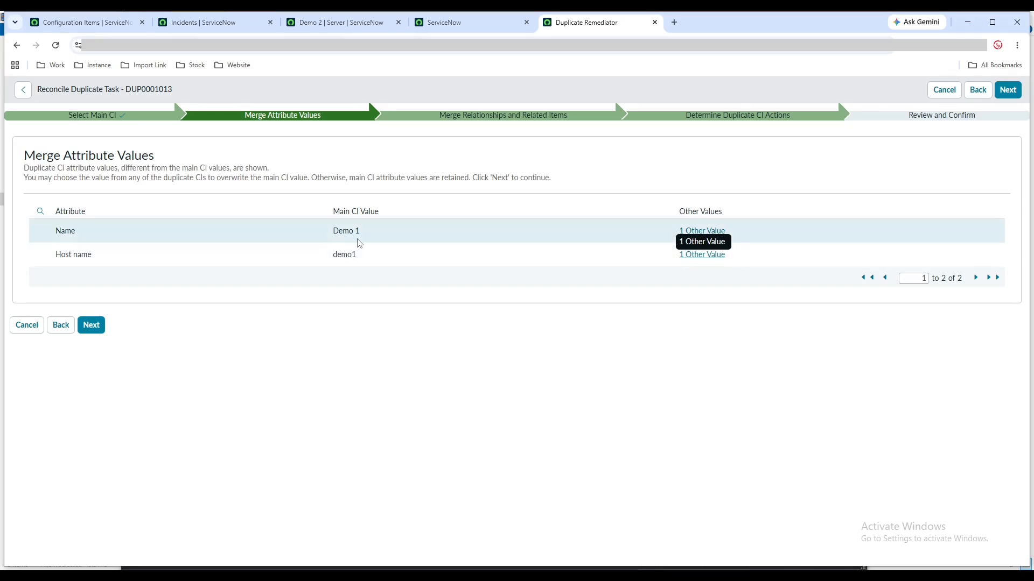
pyautogui.click(88, 25)
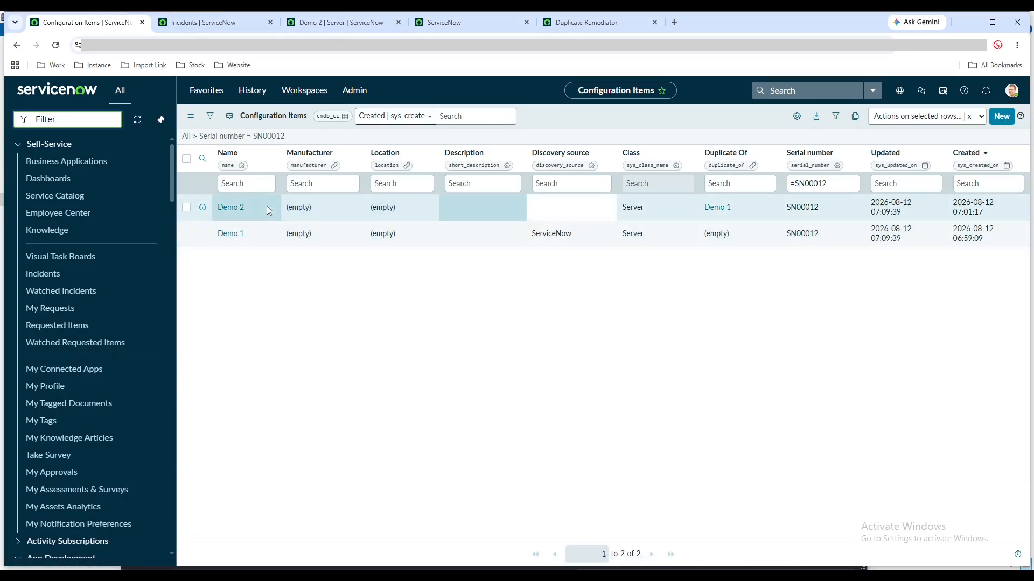
pyautogui.click(796, 117)
pyautogui.click(520, 231)
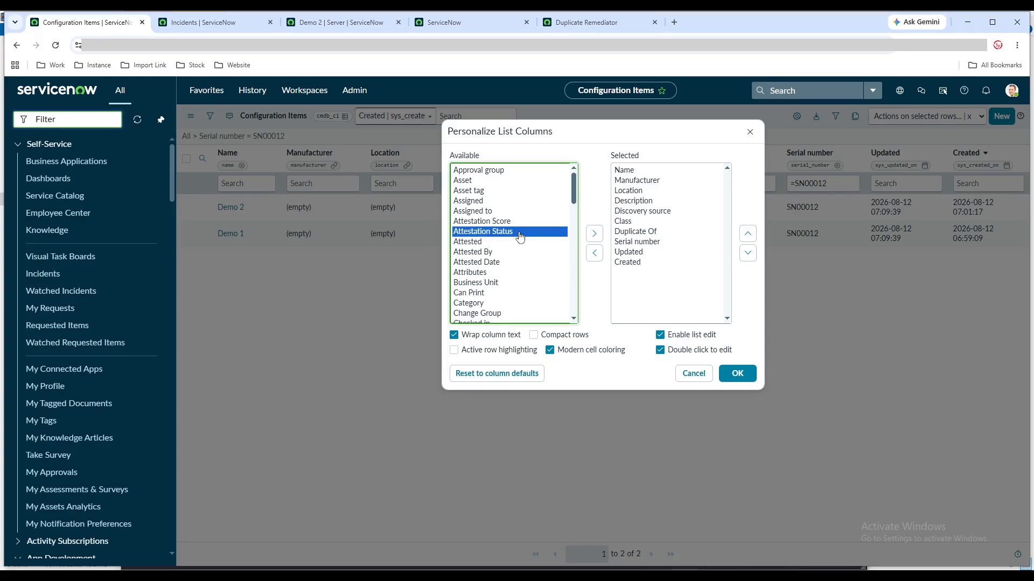
pyautogui.click(681, 377)
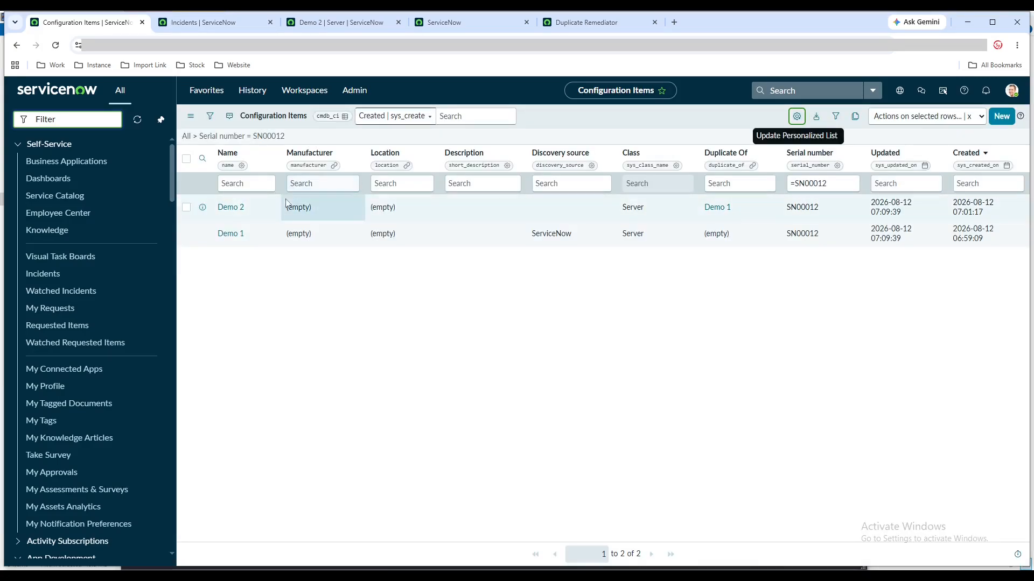
# Open the Demo 1 record in a new tab placed before the Demo 2 tab and compare both records with the attributes to merge
pyautogui.middleClick(241, 236)
pyautogui.click(229, 24)
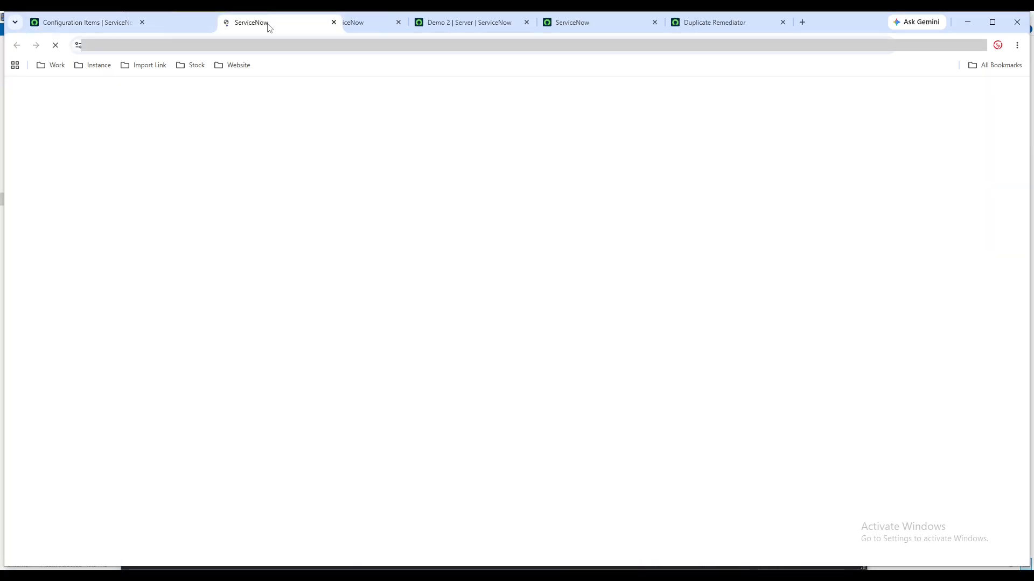
pyautogui.moveTo(269, 27); pyautogui.dragTo(334, 26)
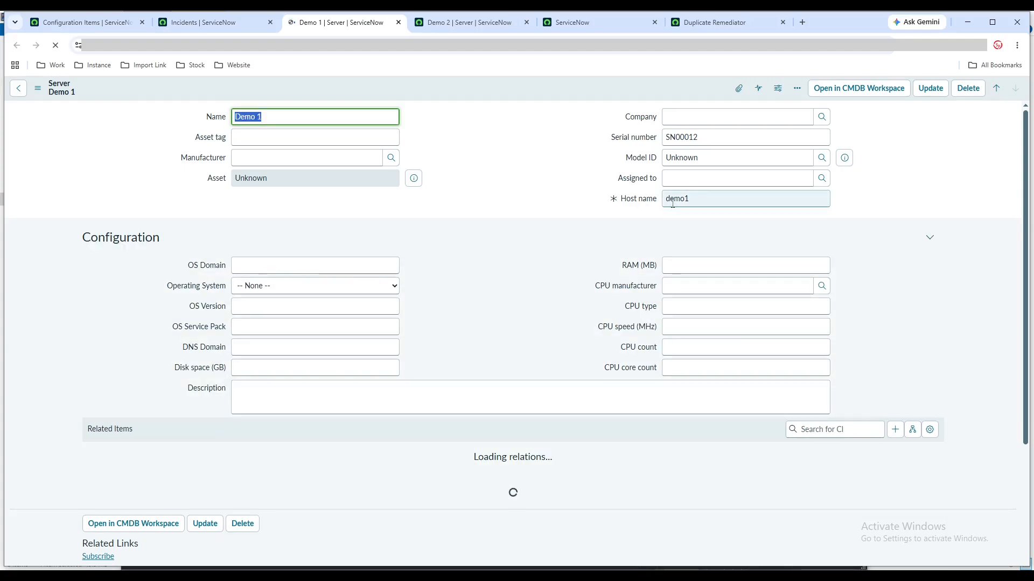
pyautogui.hotkey('ctrl', 'Tab')
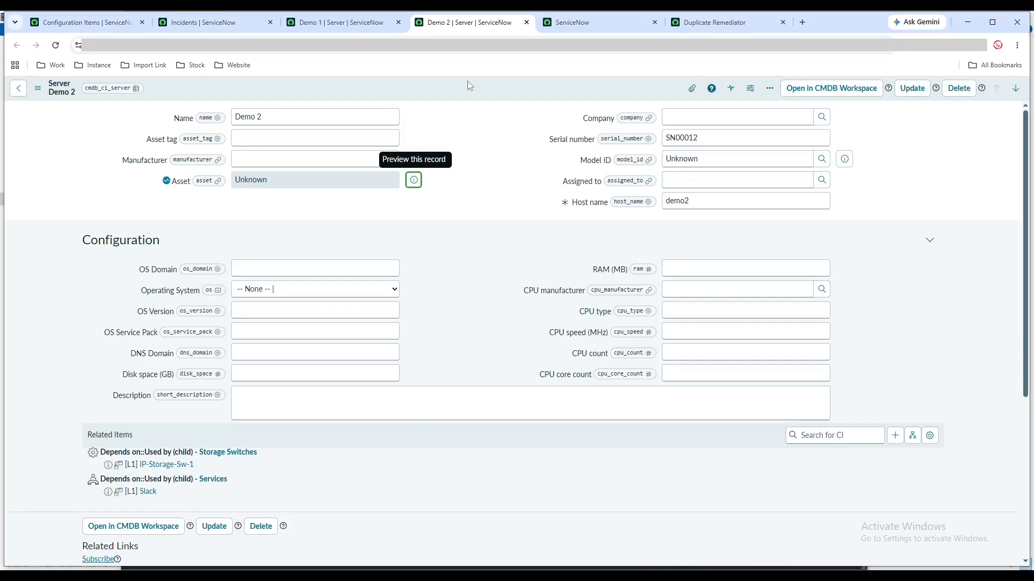
pyautogui.click(714, 22)
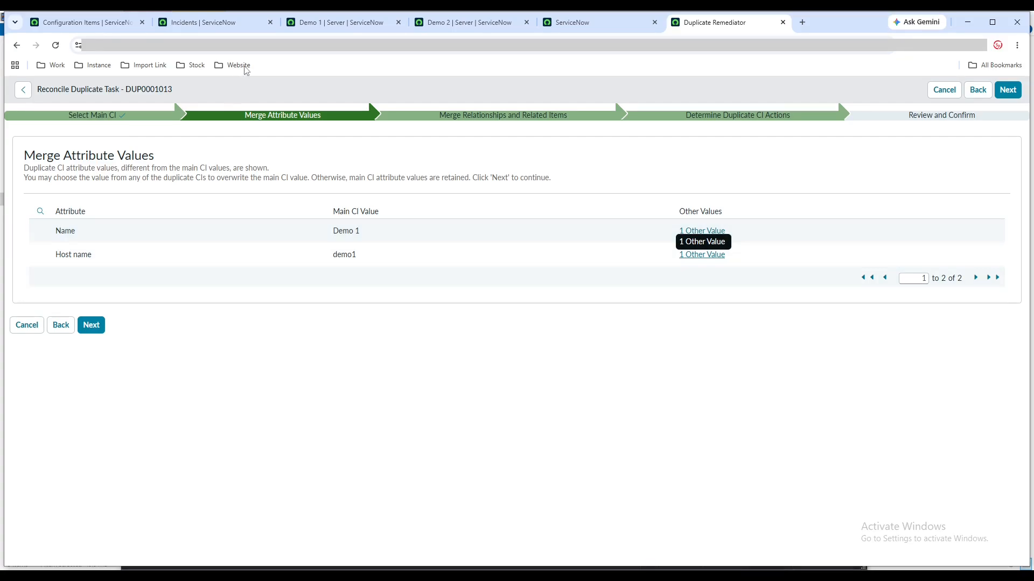
pyautogui.click(468, 22)
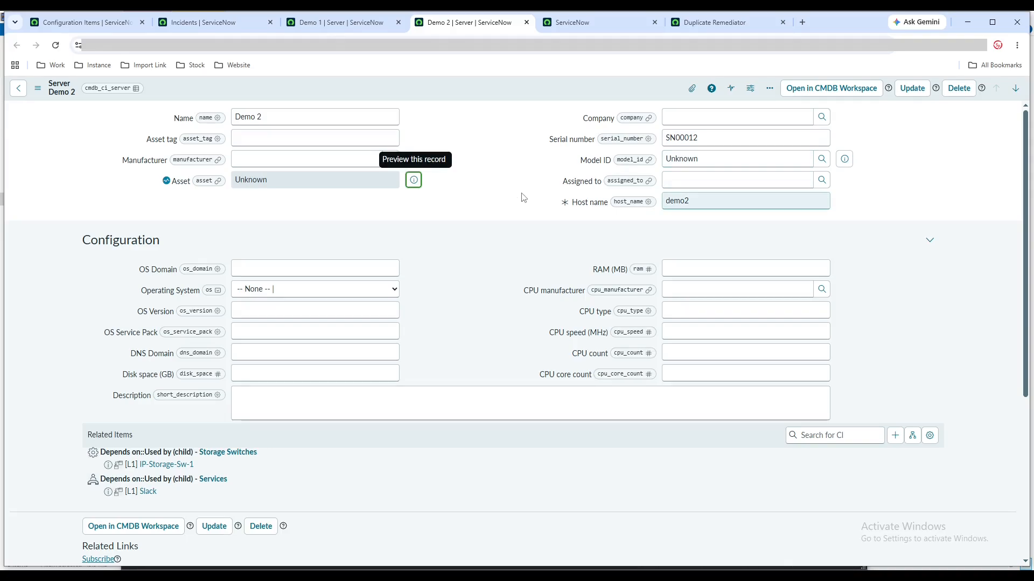
# Replace the main CI's Host name with demo2 from the duplicate, keep its Name, and continue to merging relationships and related items
pyautogui.click(687, 27)
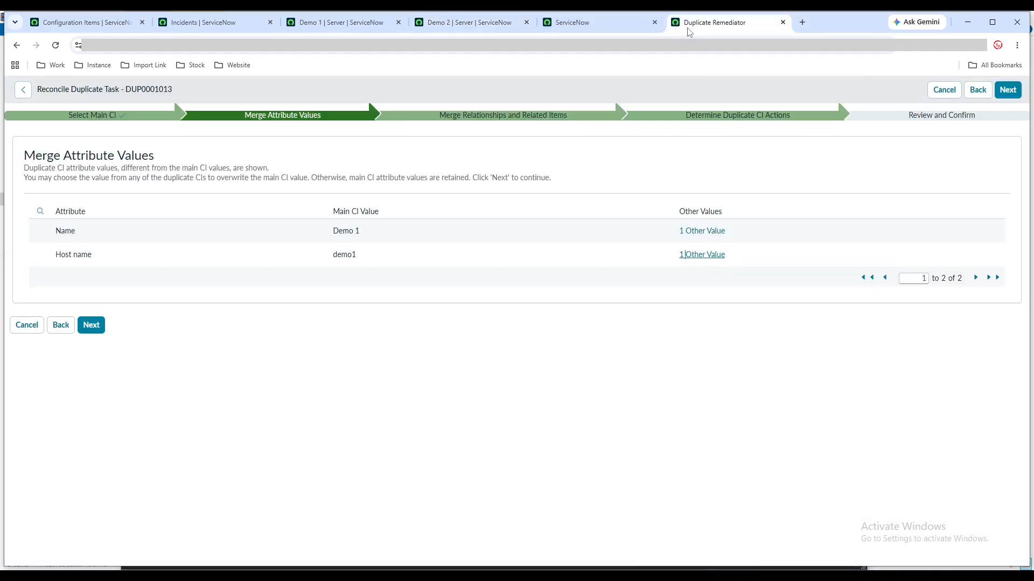
pyautogui.click(698, 256)
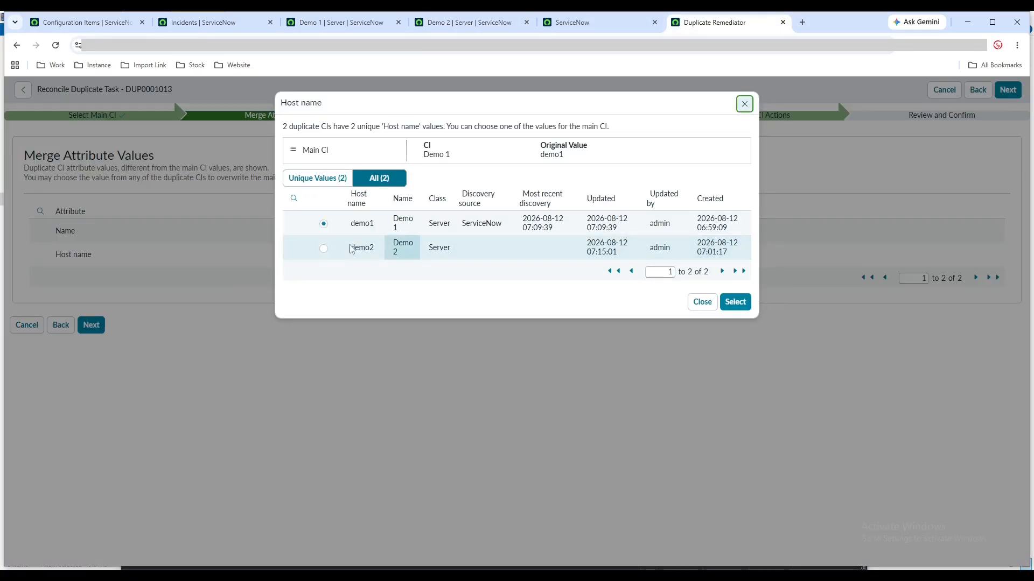
pyautogui.click(324, 250)
pyautogui.click(735, 303)
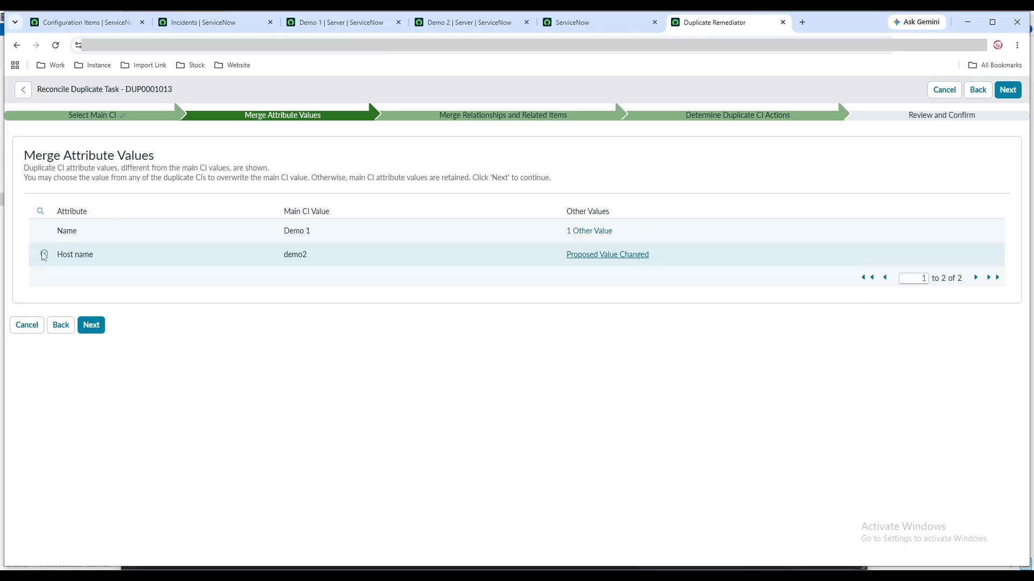
pyautogui.click(91, 325)
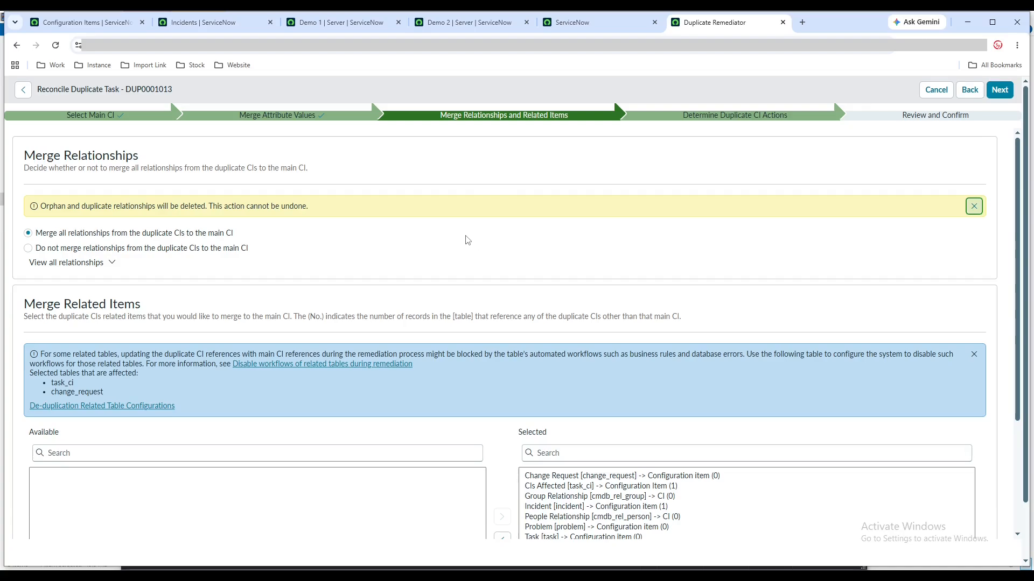
# Compare the related items on the Demo 1 and Demo 2 records with the relationships listed for merging
pyautogui.click(334, 22)
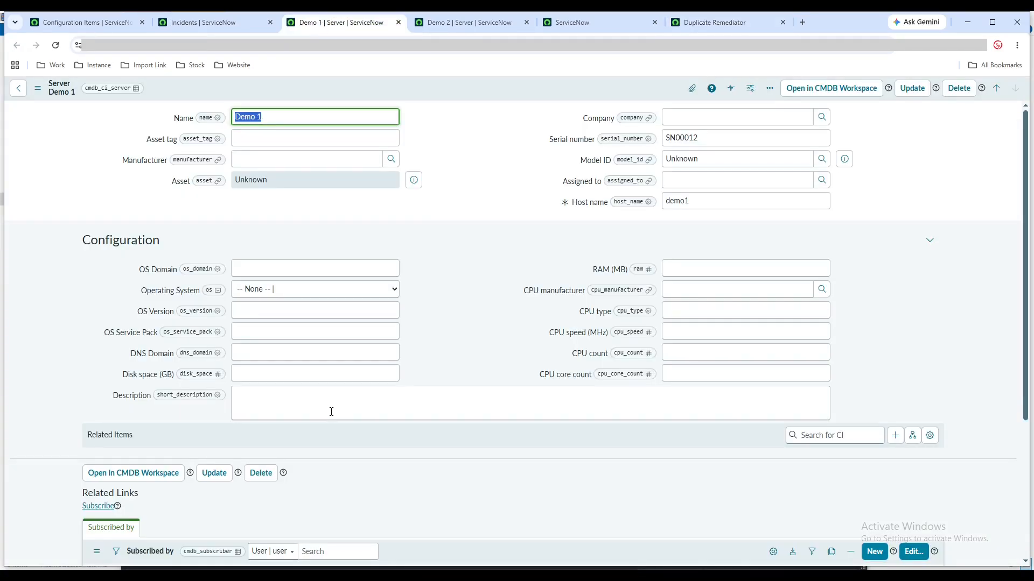
pyautogui.scroll(-3, 332, 412)
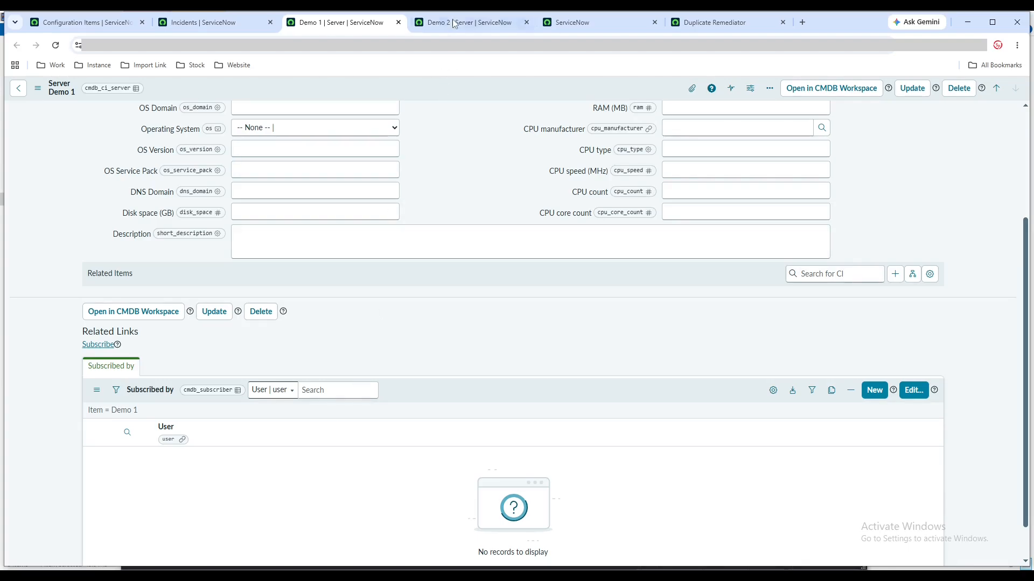
pyautogui.click(454, 24)
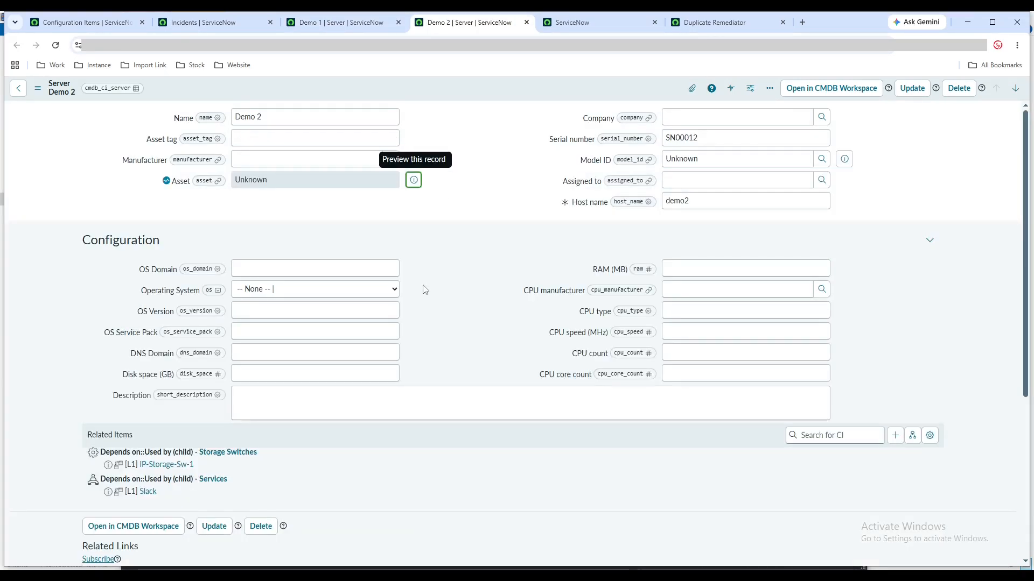
pyautogui.click(690, 25)
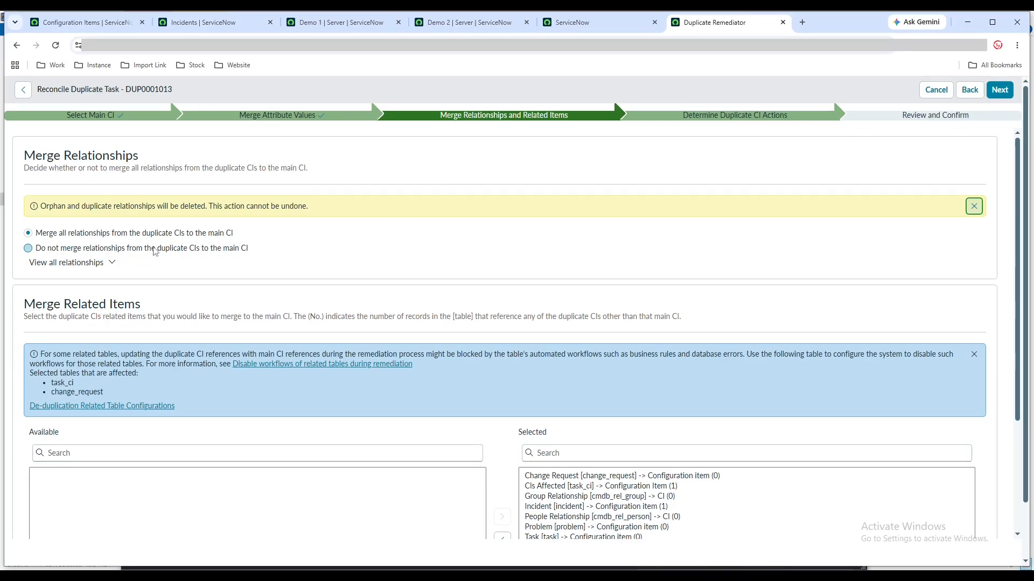
pyautogui.click(105, 264)
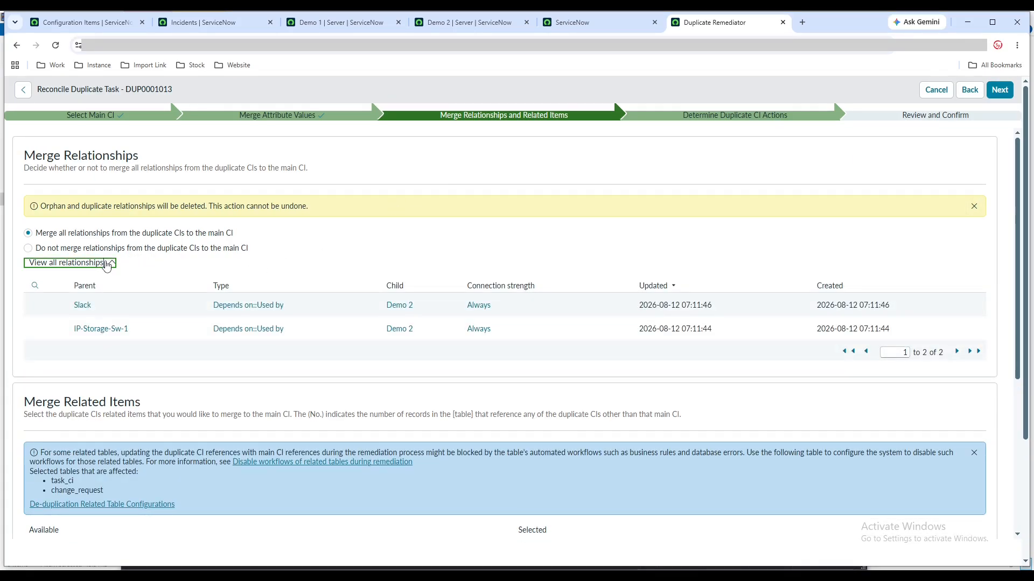
pyautogui.click(106, 264)
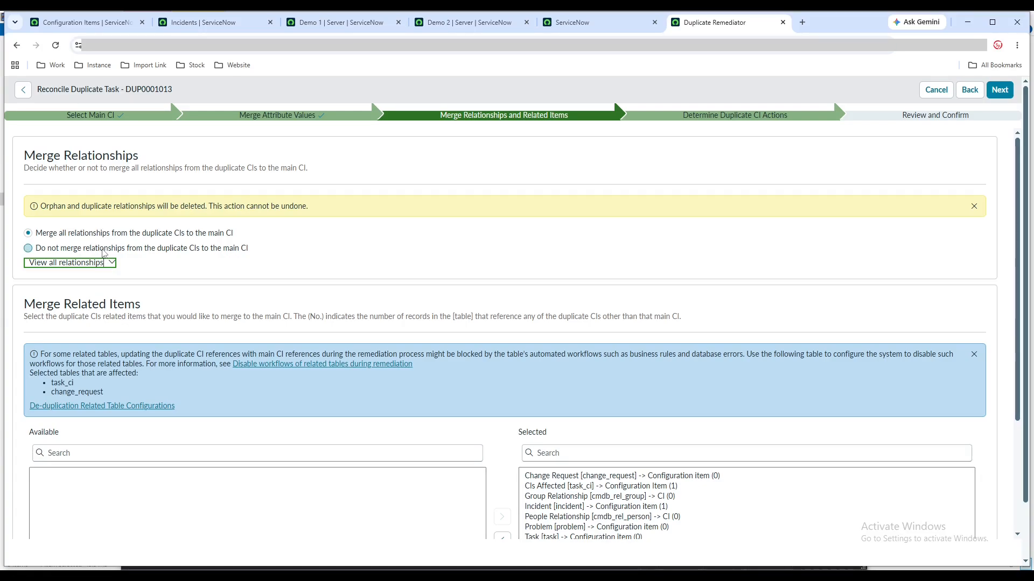
# Keep merging all relationships and all selected related item tables, and continue to the duplicate CI actions
pyautogui.scroll(-1, 492, 298)
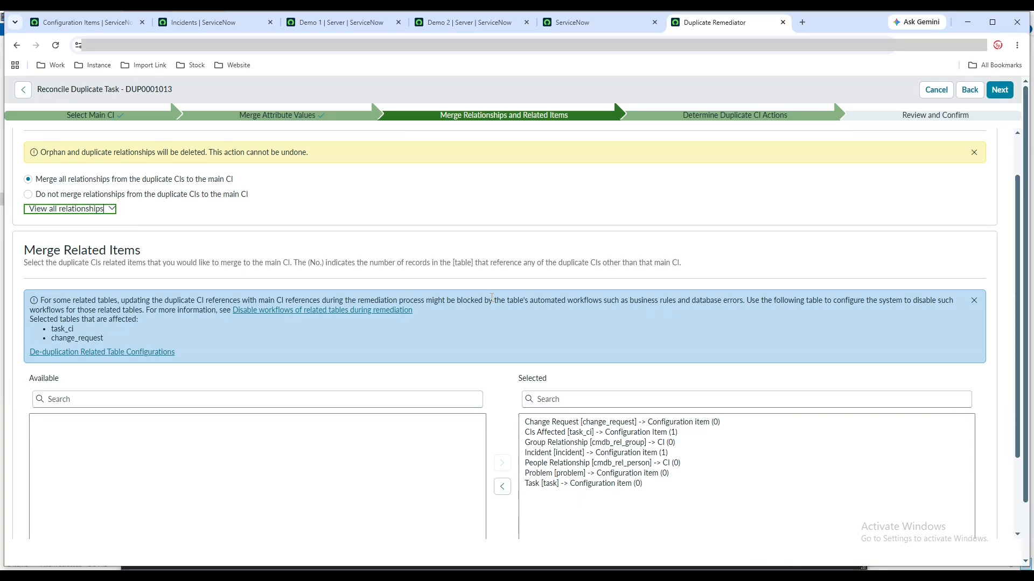
pyautogui.scroll(-1, 492, 298)
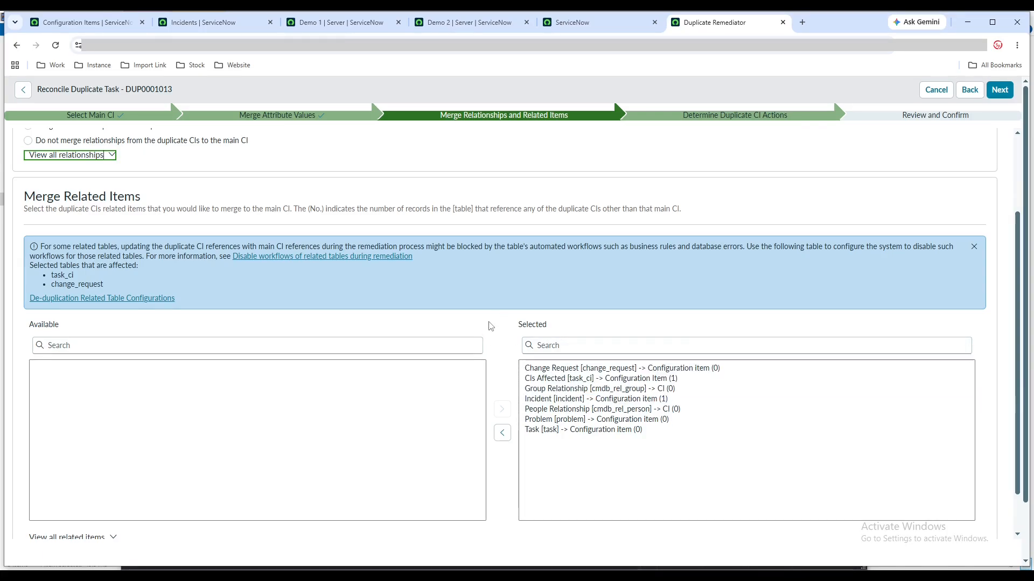
pyautogui.scroll(-1, 491, 325)
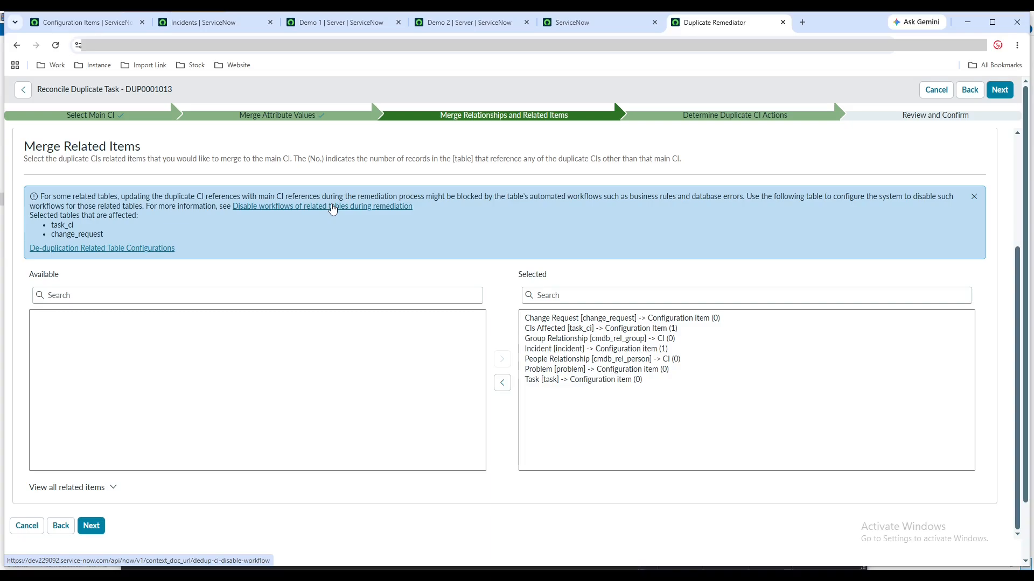
pyautogui.click(91, 526)
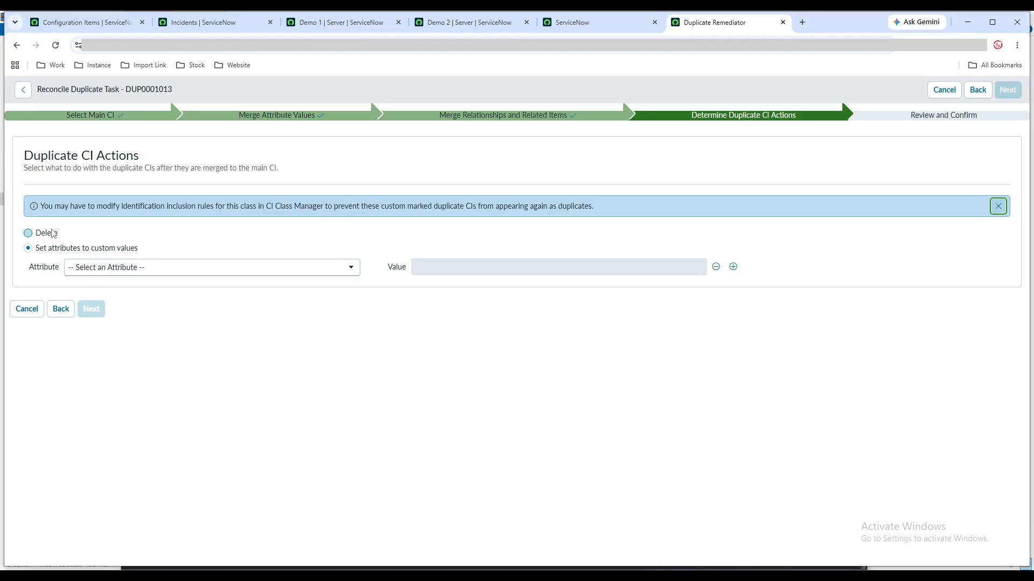
pyautogui.click(132, 24)
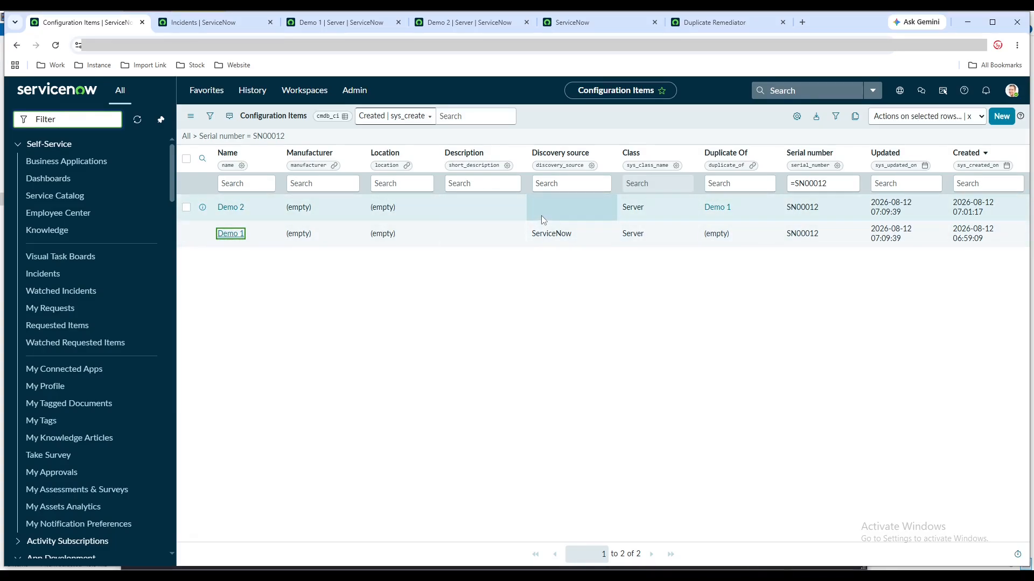
pyautogui.click(688, 28)
pyautogui.click(160, 271)
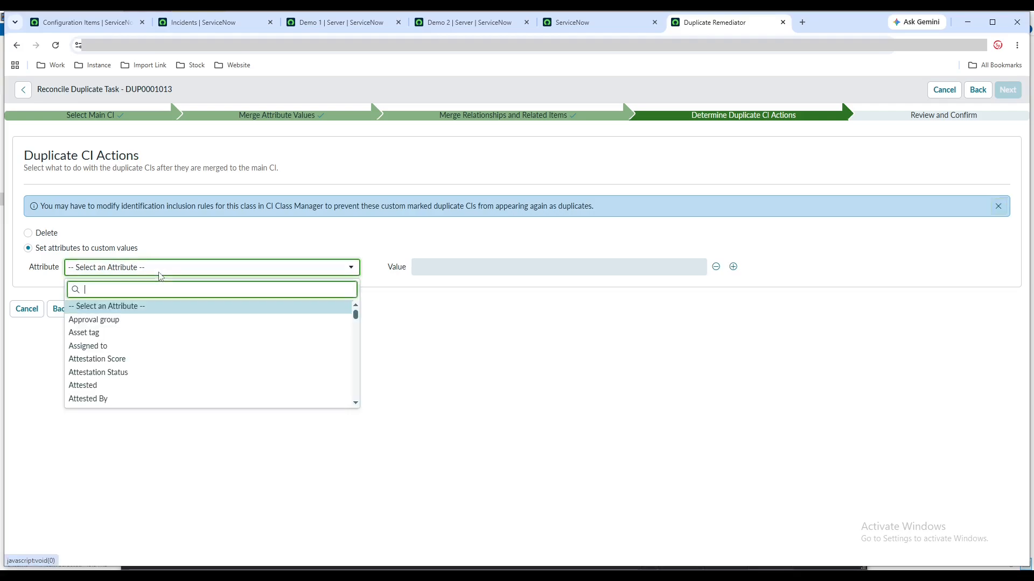
pyautogui.write('ope')
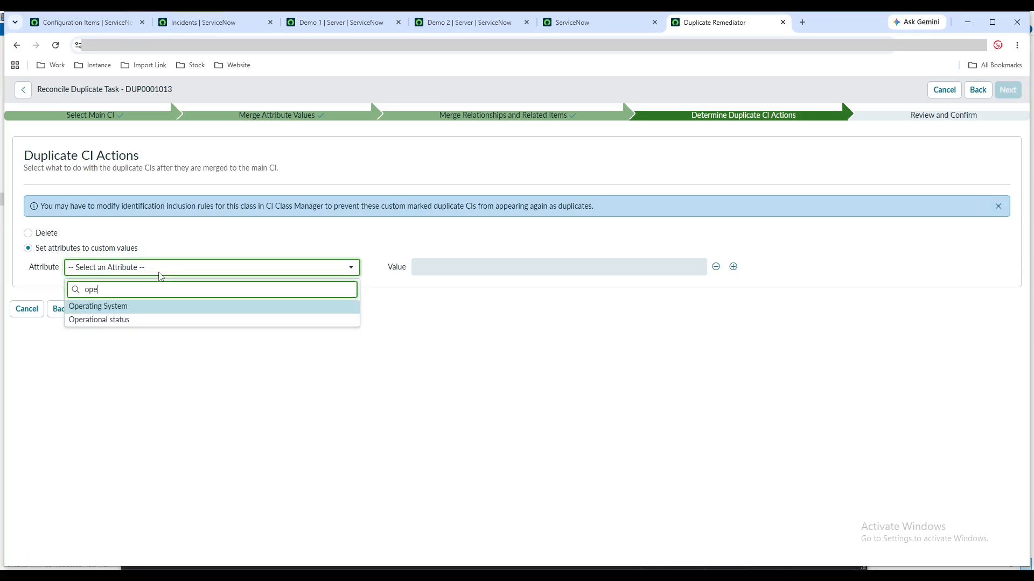
pyautogui.click(98, 228)
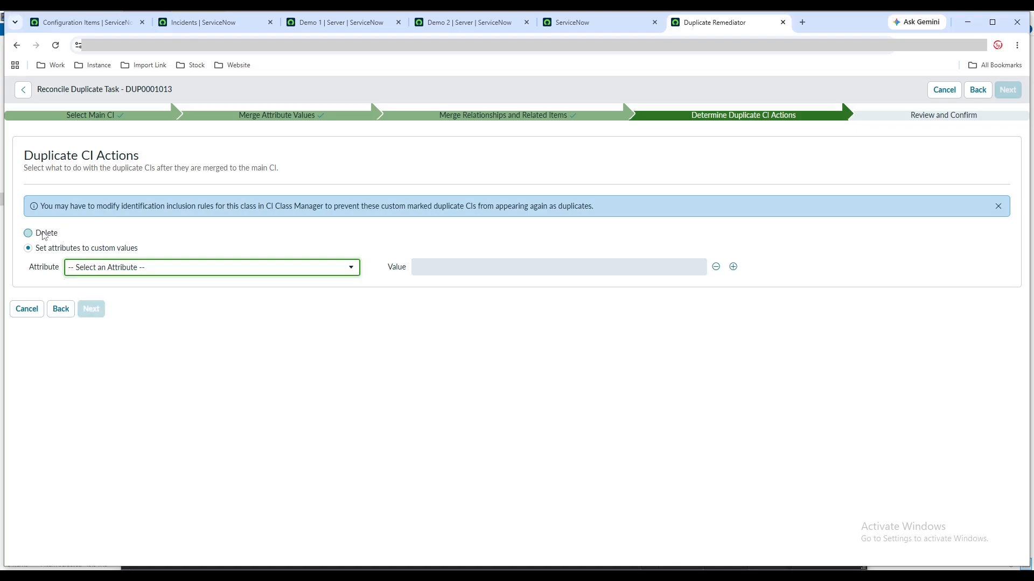
# Choose Delete as the action for the duplicate CIs and continue to the review
pyautogui.click(45, 235)
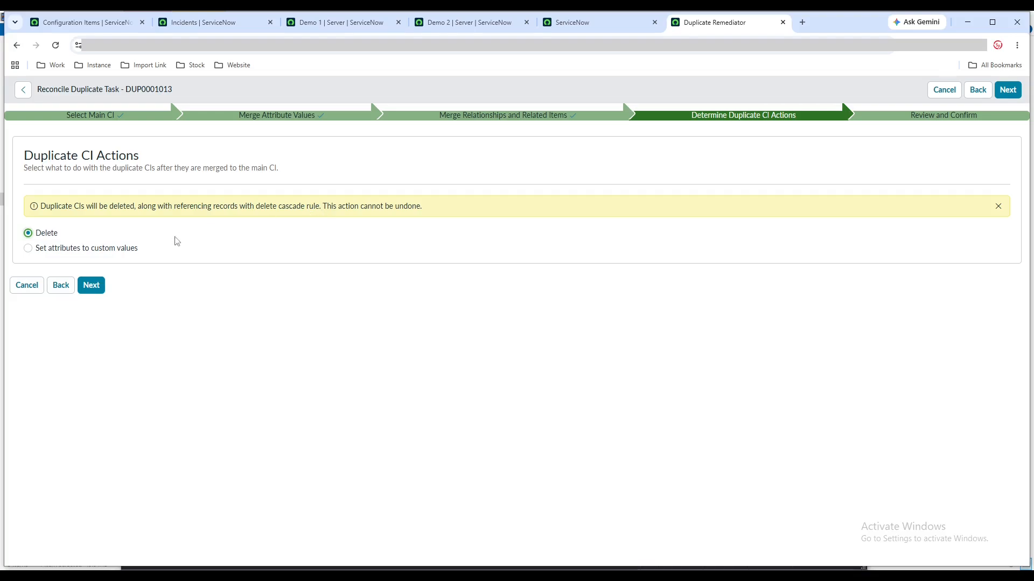
pyautogui.click(90, 286)
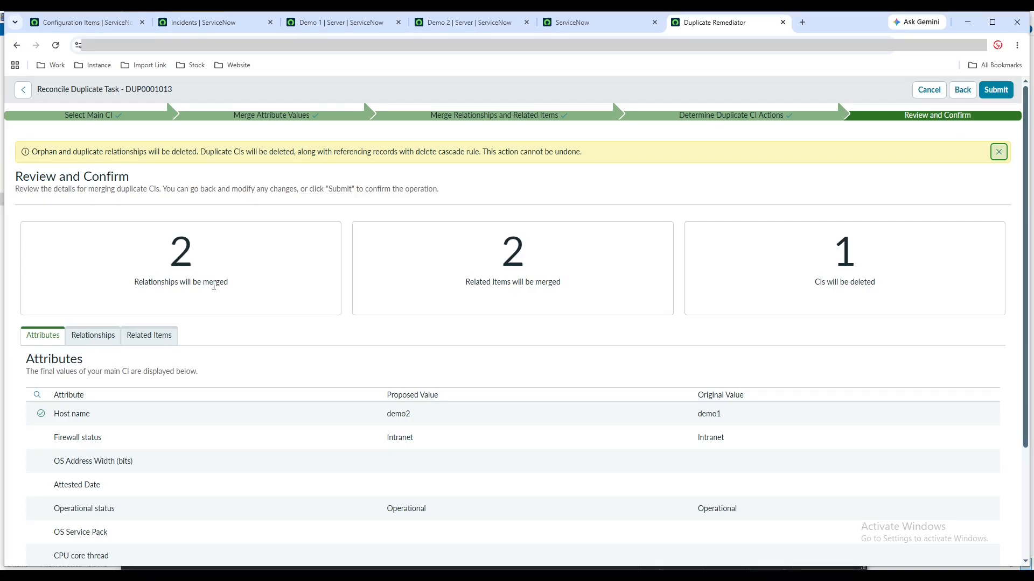
# Check the merge summary against the Demo 2 record, and review the duplicate's incident, related items and relationships
pyautogui.click(457, 27)
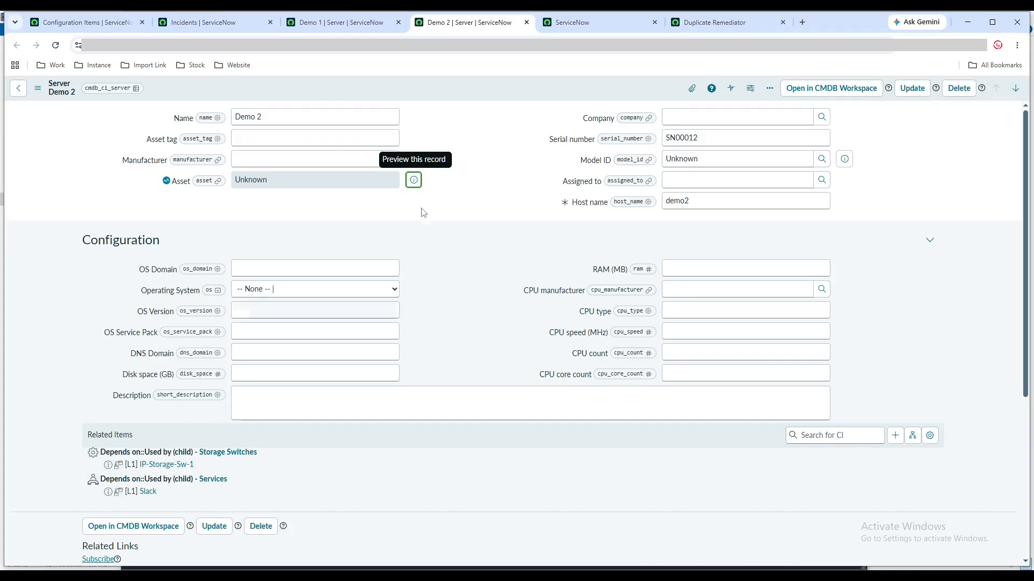
pyautogui.click(709, 30)
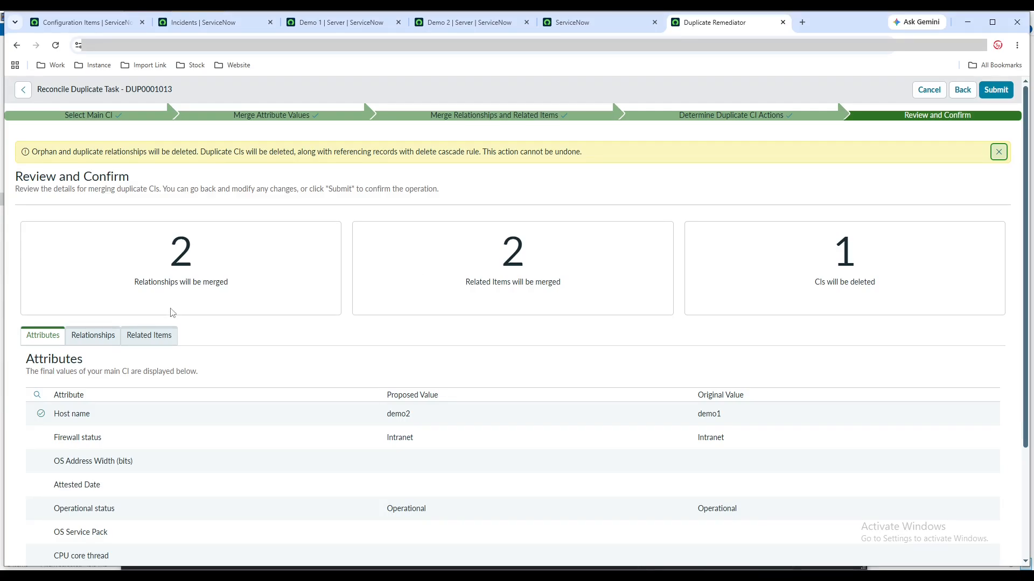
pyautogui.click(153, 335)
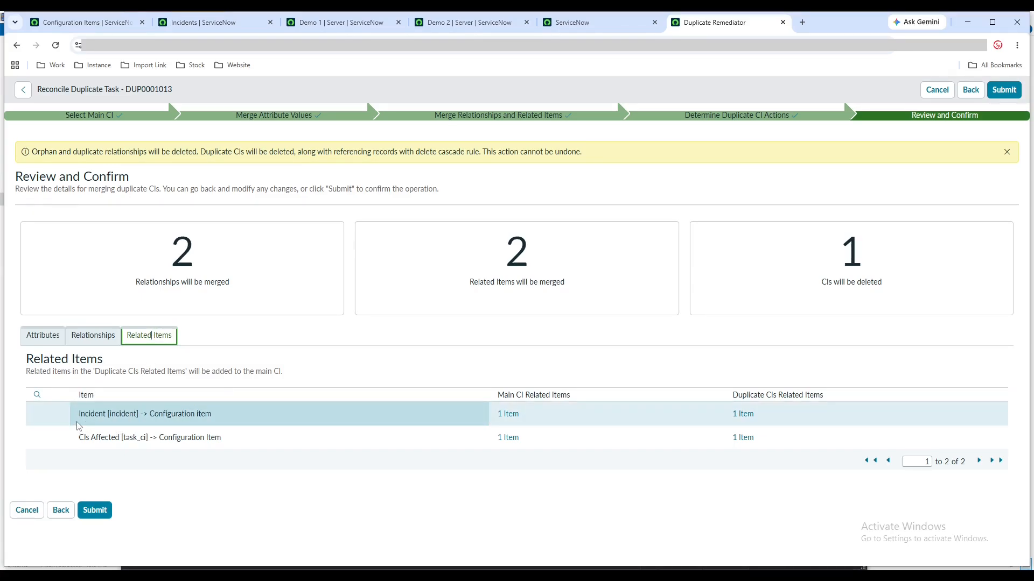
pyautogui.click(747, 415)
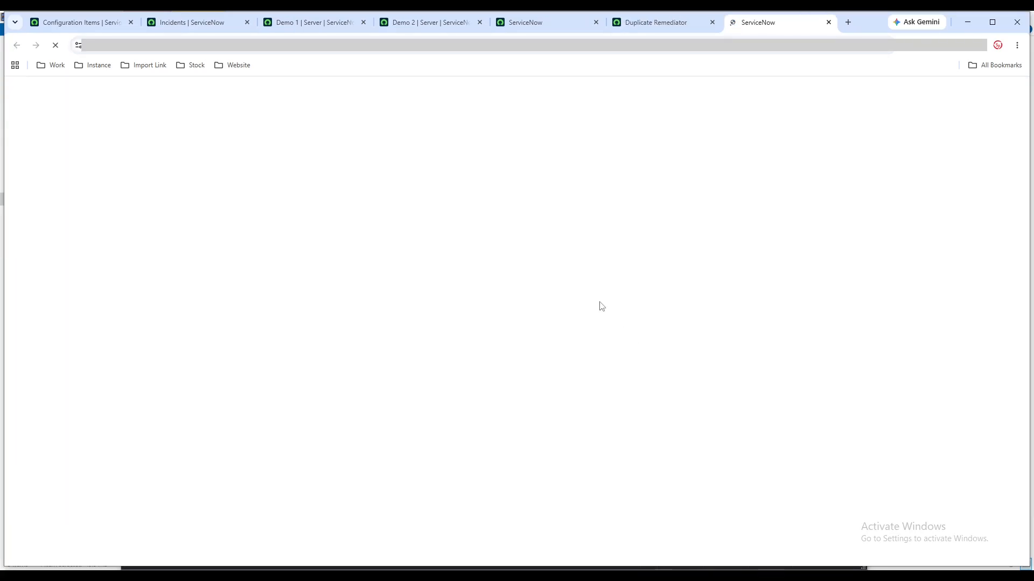
pyautogui.click(652, 26)
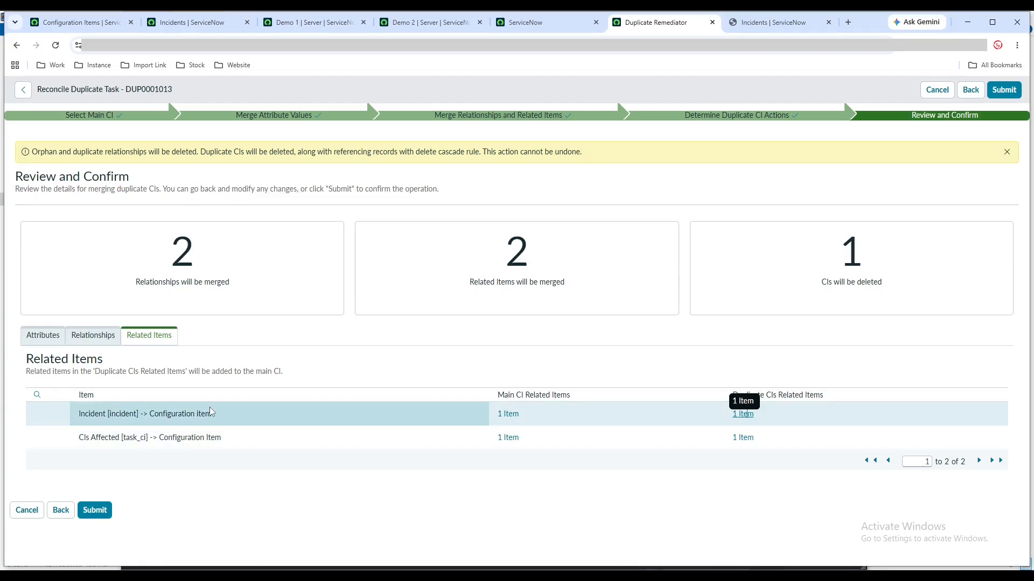
pyautogui.click(745, 24)
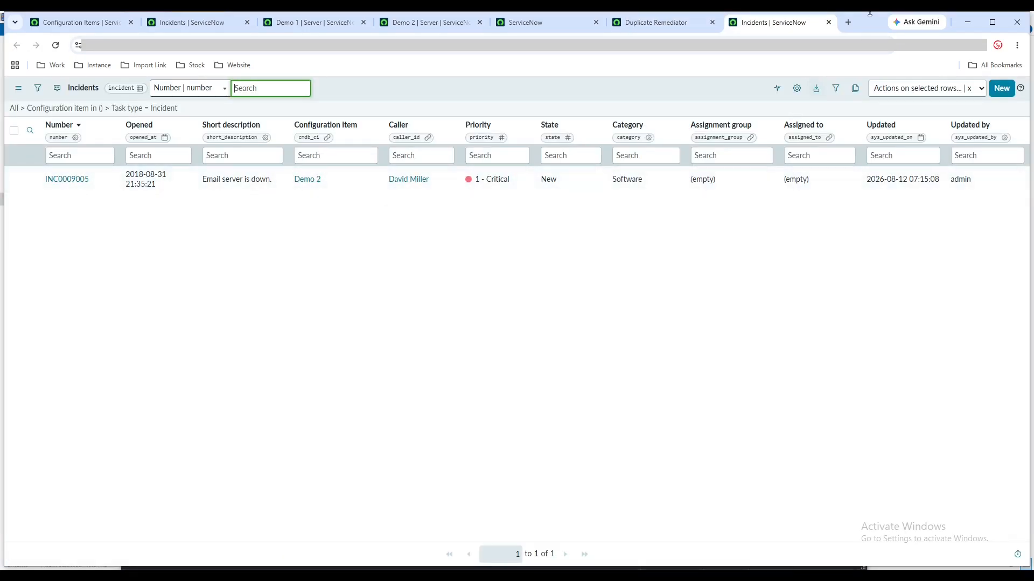
pyautogui.click(829, 23)
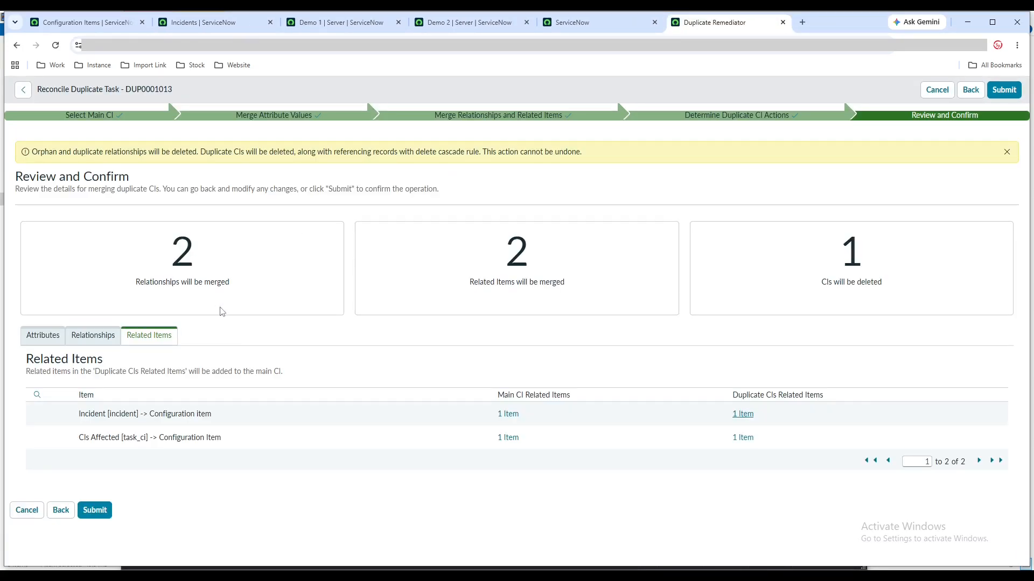
pyautogui.click(74, 340)
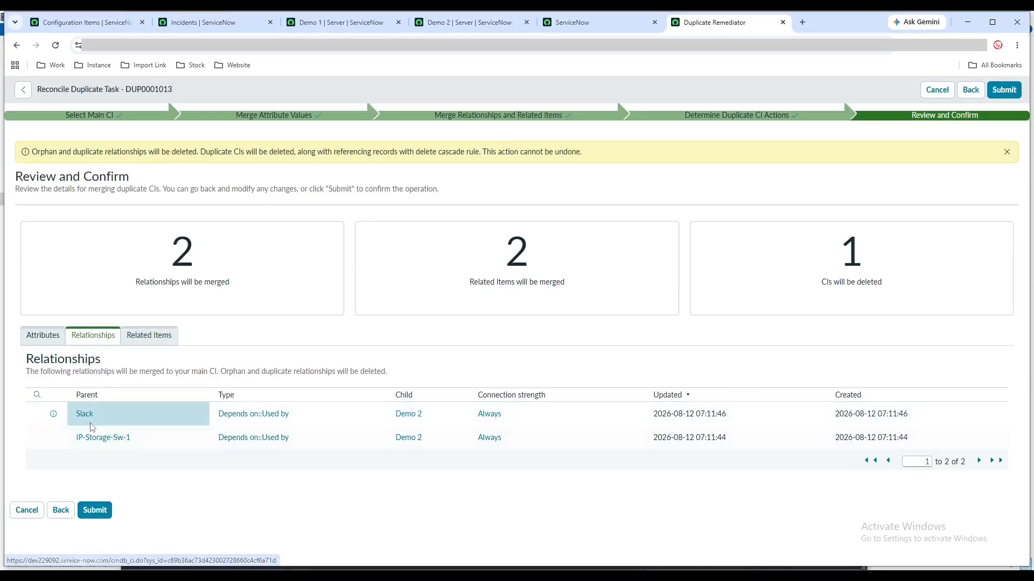
# Submit the remediation with its cascade deletion and open the progress of task DUP0001013
pyautogui.click(105, 512)
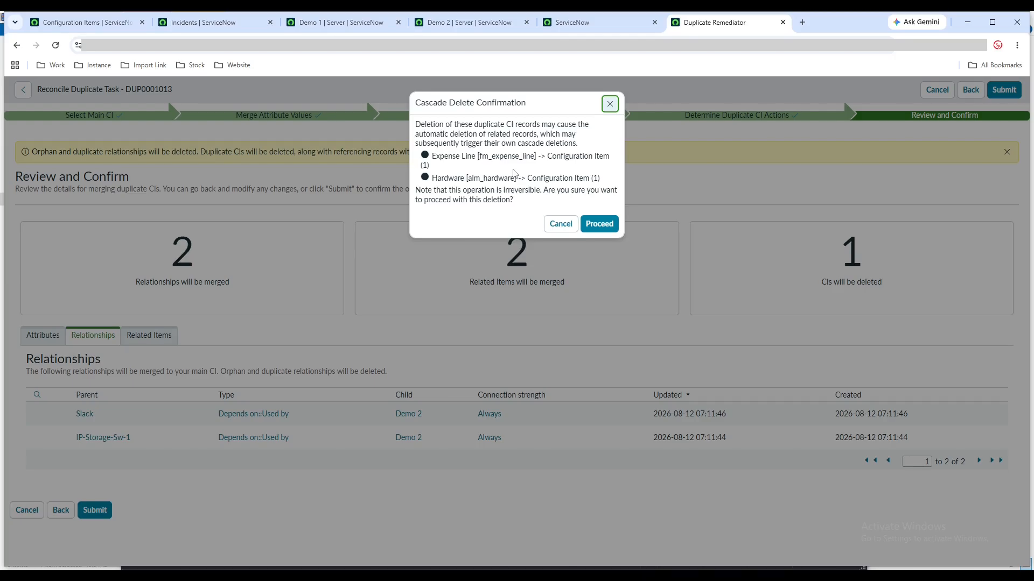
pyautogui.click(597, 223)
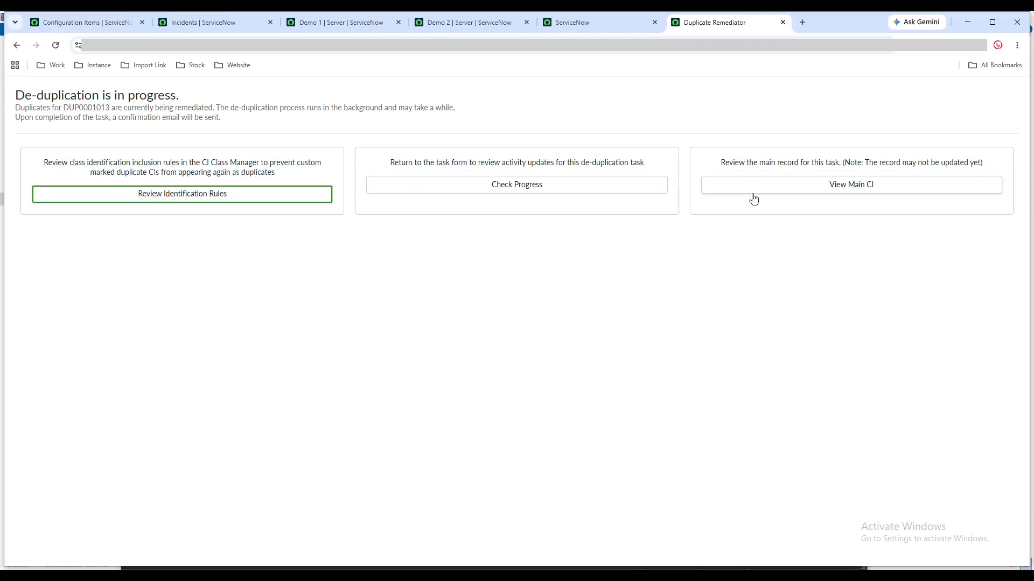
pyautogui.click(487, 192)
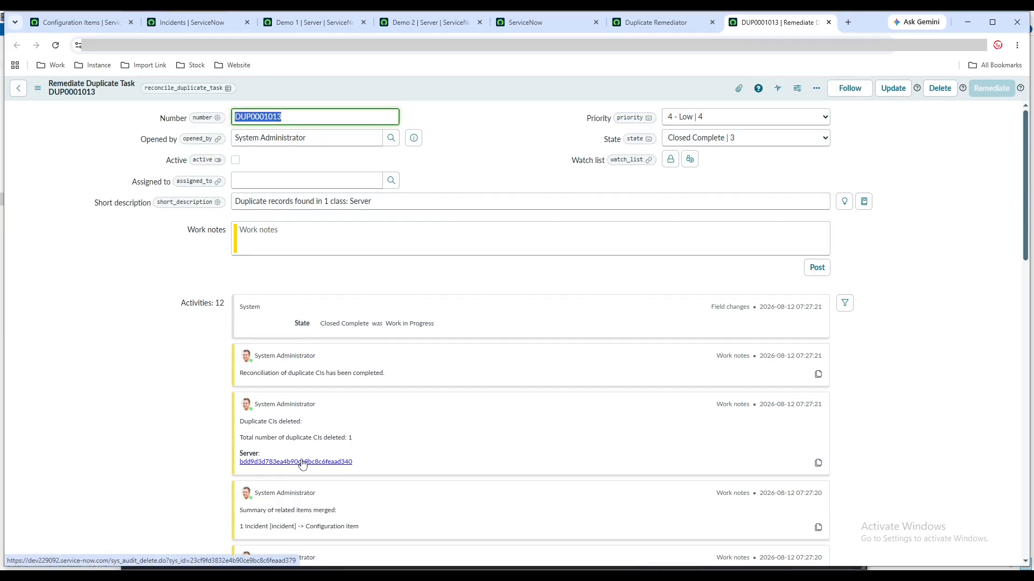
# Refresh the Configuration Items list for serial number SN00012 and the Incidents list filtered by demo to check the merge
pyautogui.click(80, 22)
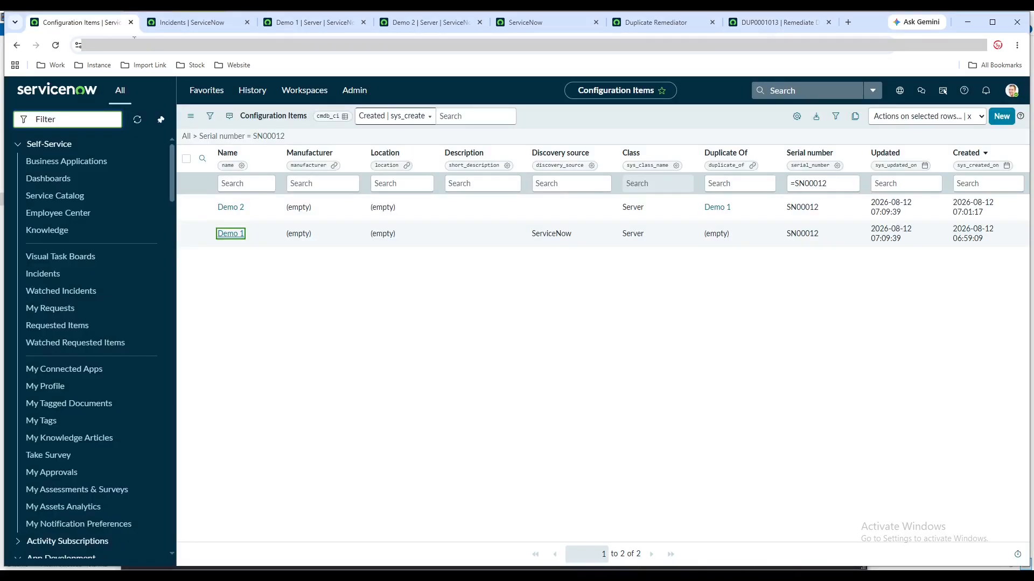
pyautogui.click(245, 139)
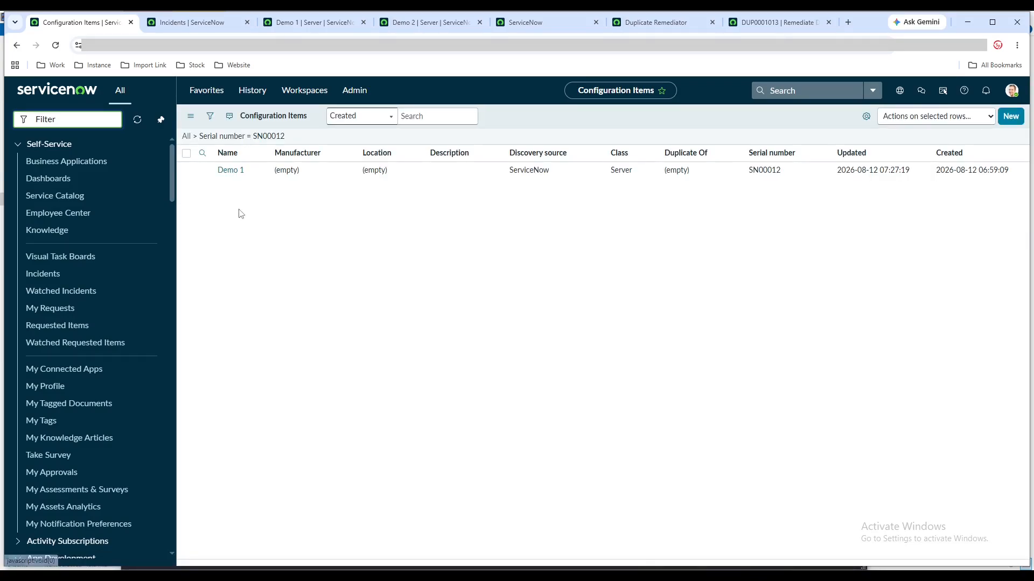
pyautogui.click(213, 25)
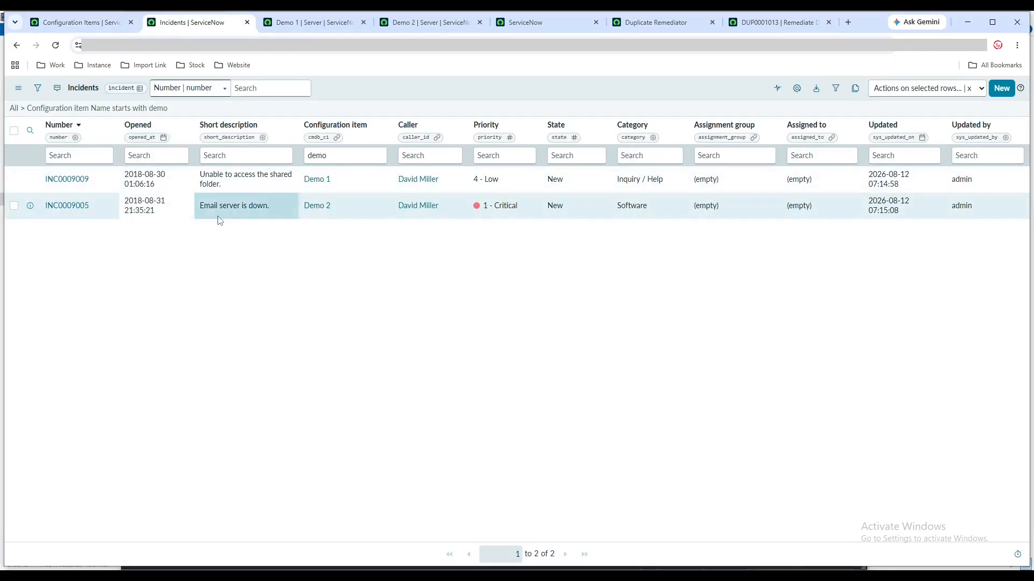
pyautogui.click(159, 110)
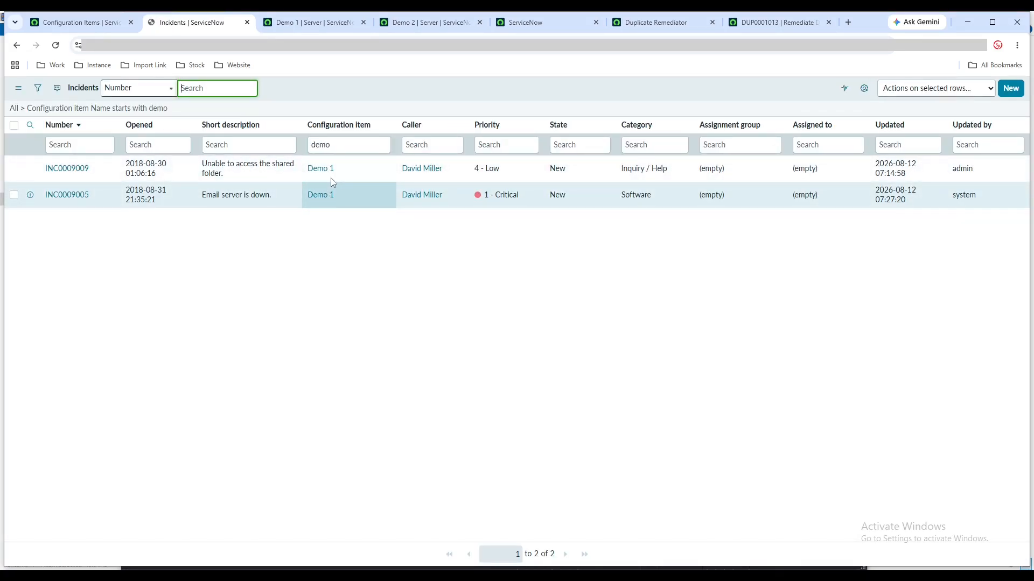
# Reload the Demo 1 record to check its merged host name and related items
pyautogui.click(320, 24)
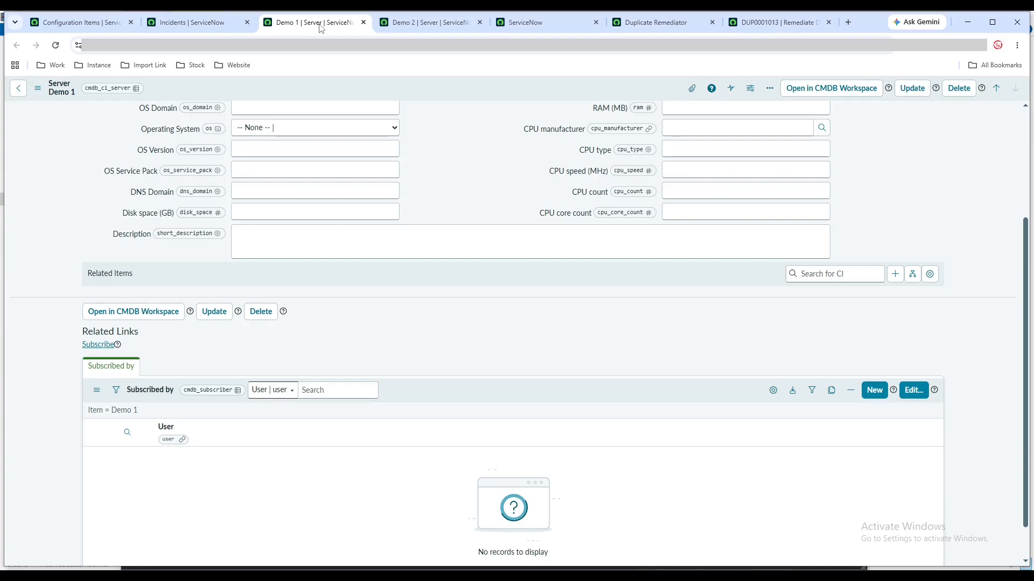
pyautogui.scroll(-1, 296, 411)
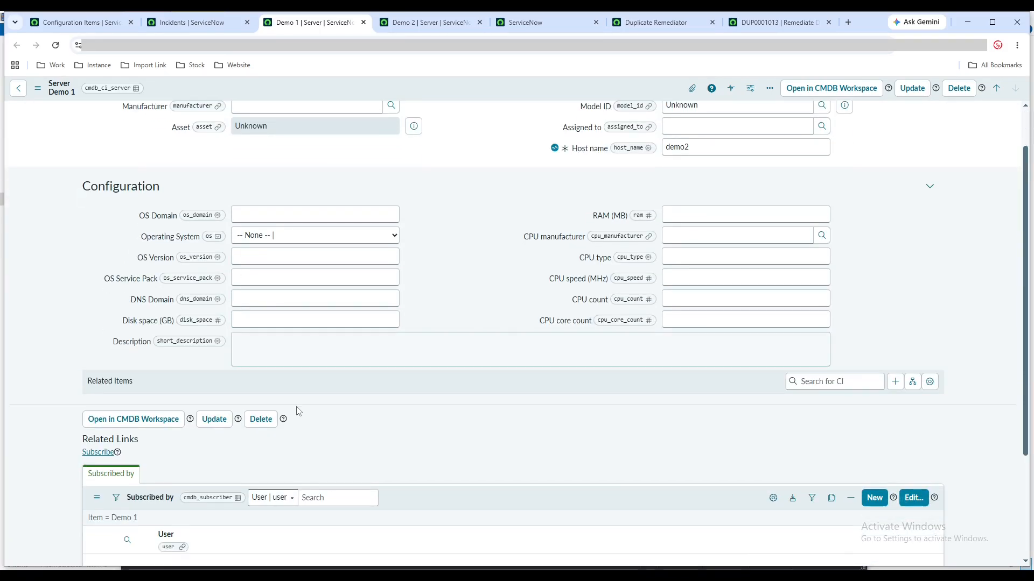
pyautogui.click(55, 45)
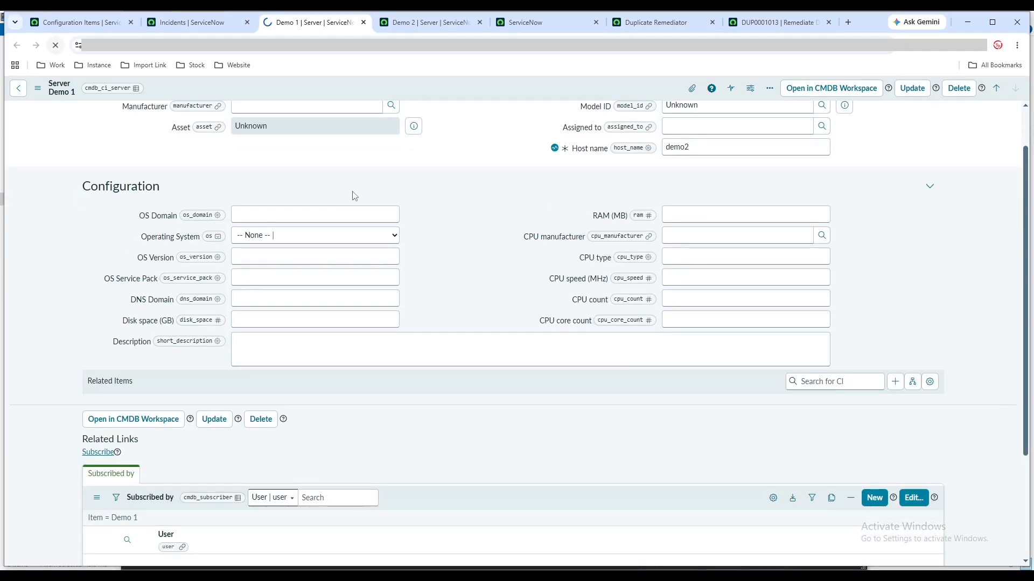